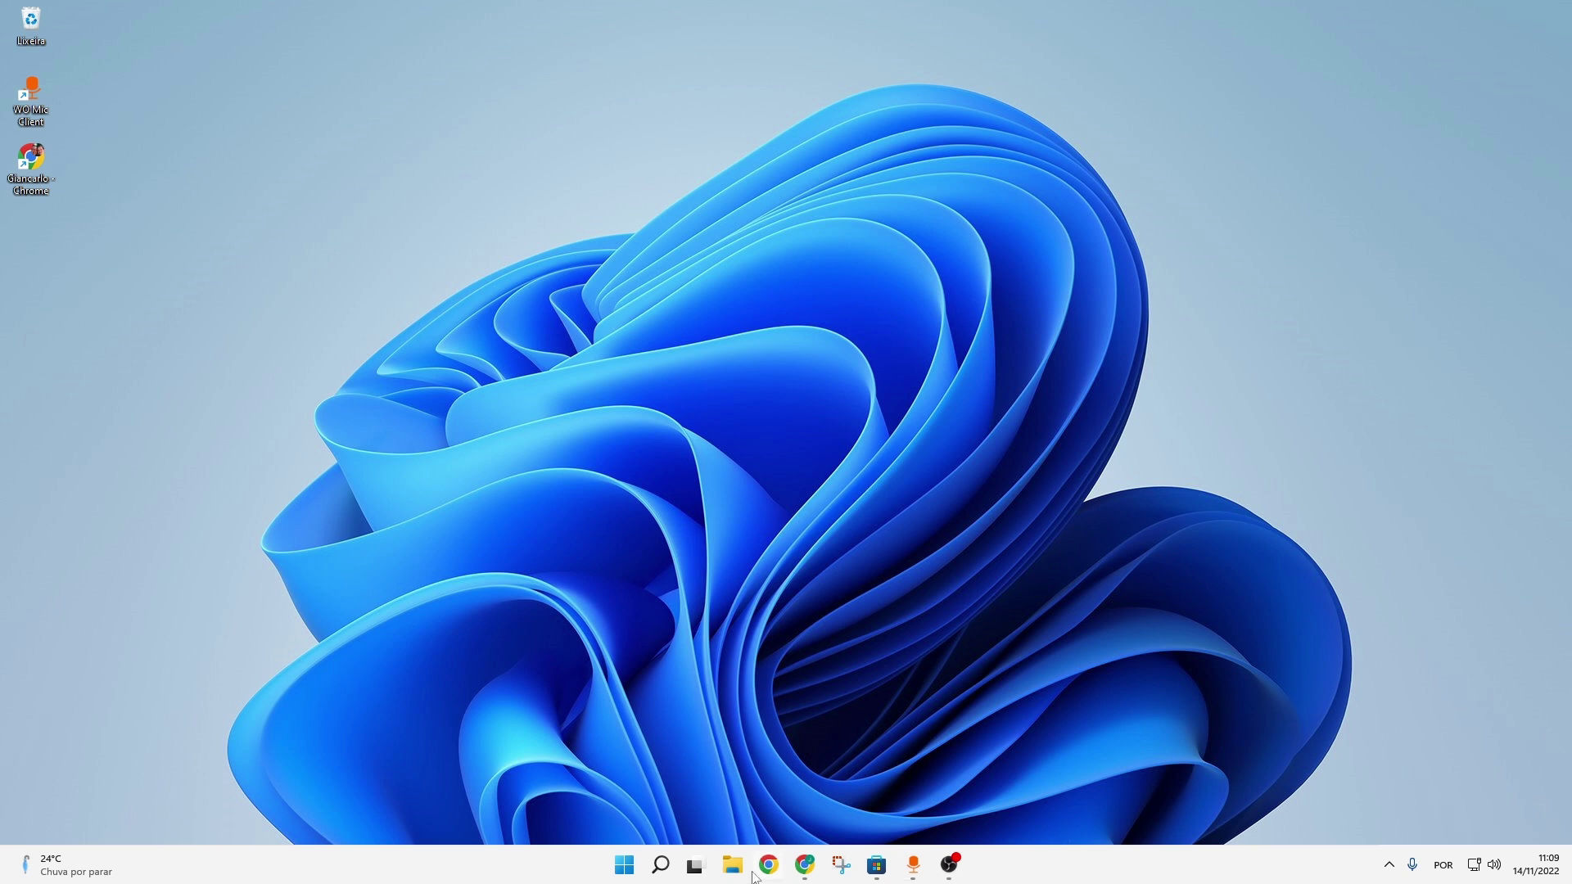
Search the system for "re" and open the Editor do Registro
click(624, 866)
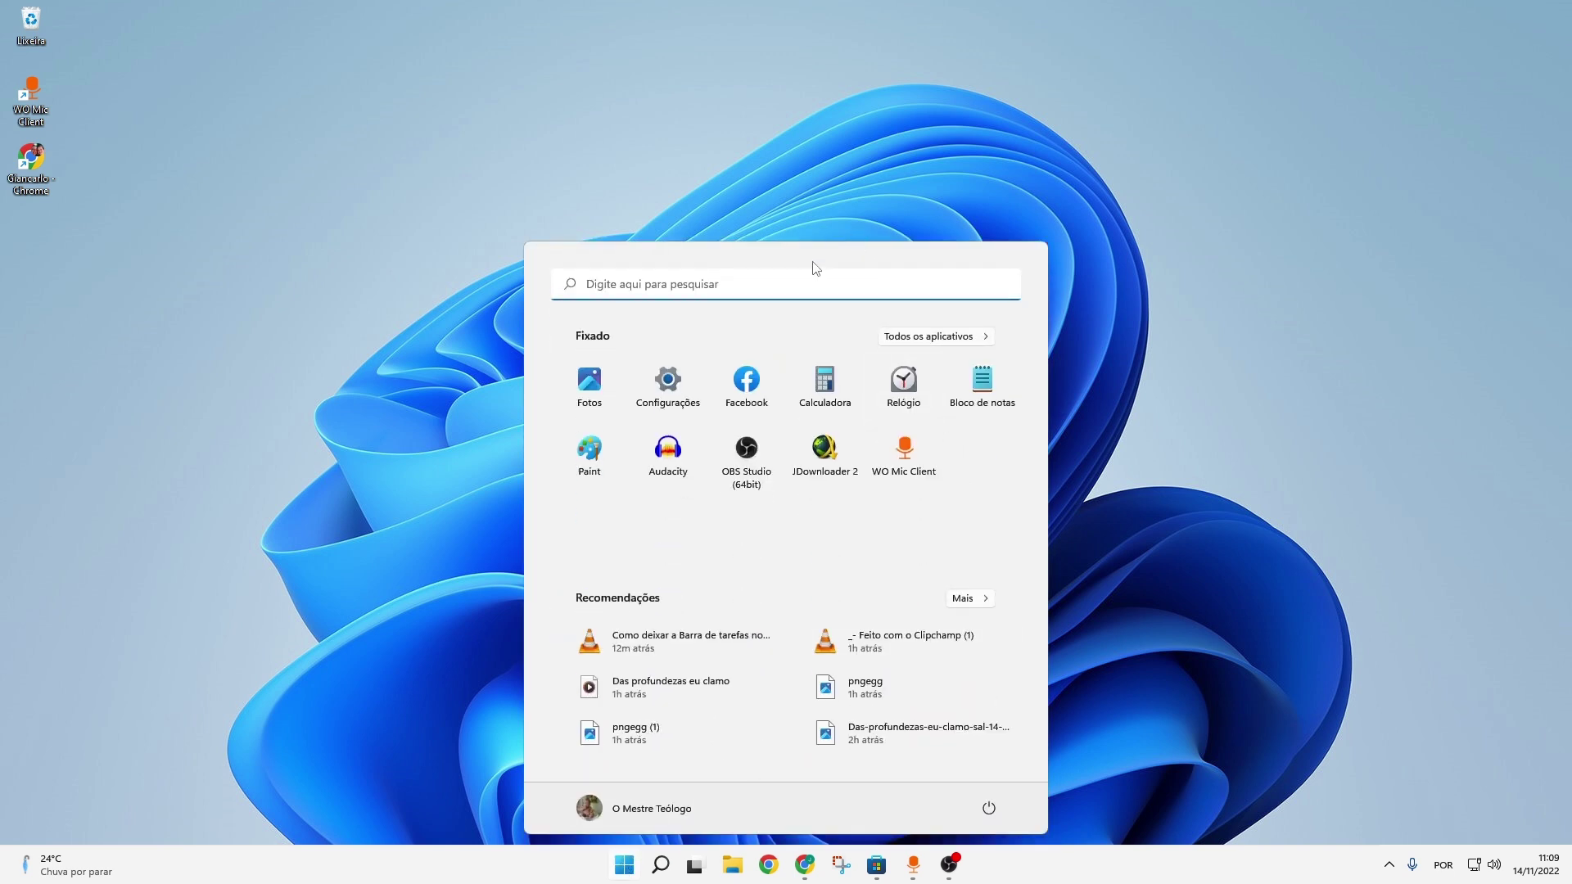
click(815, 290)
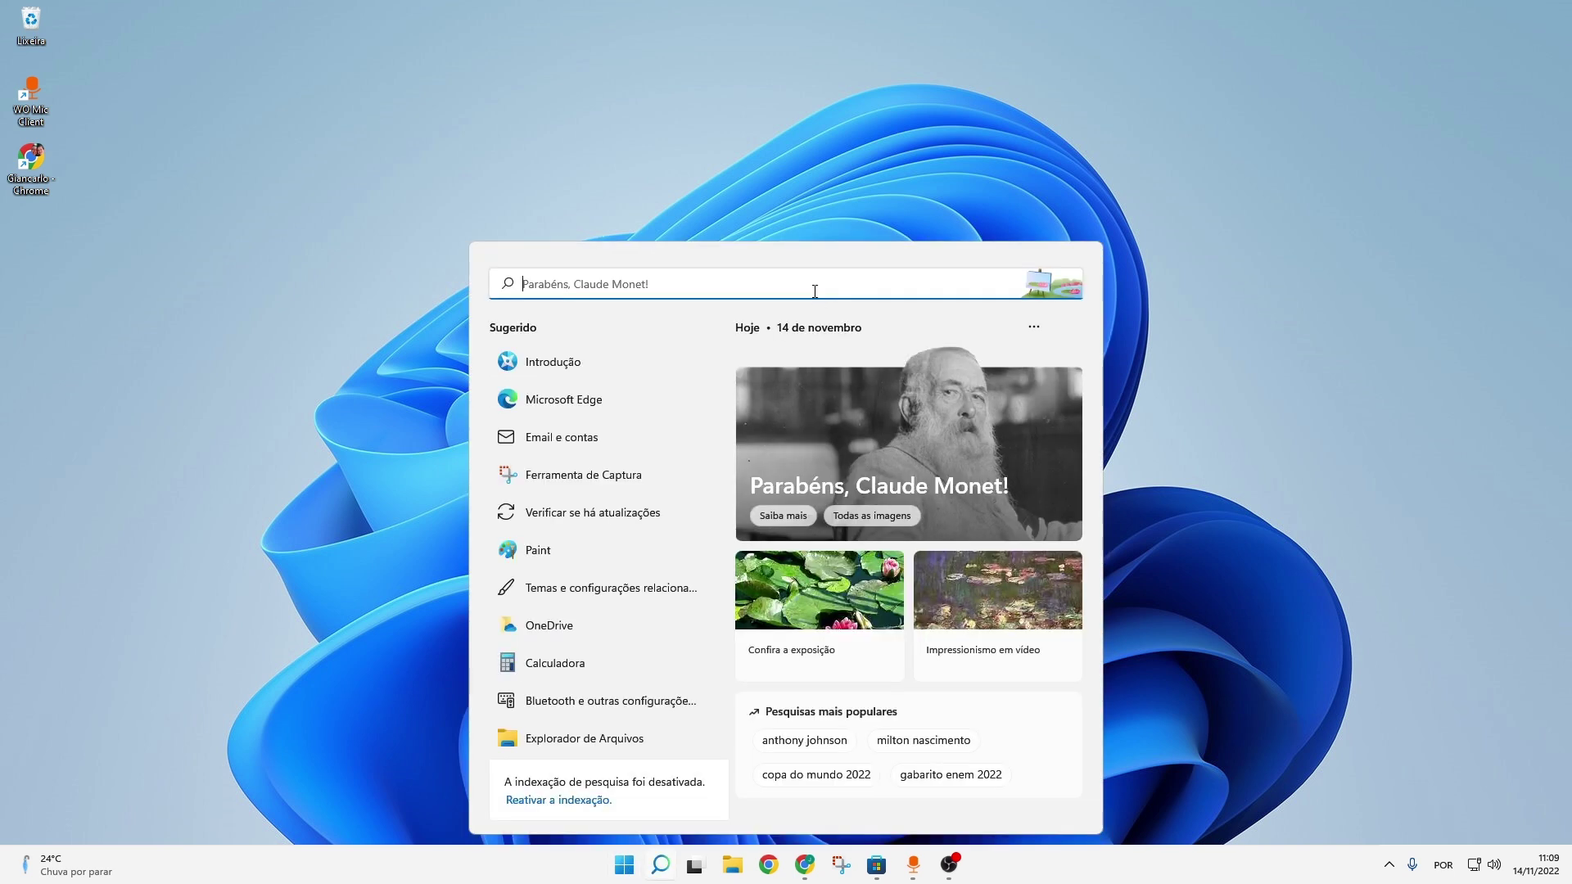
text(re)
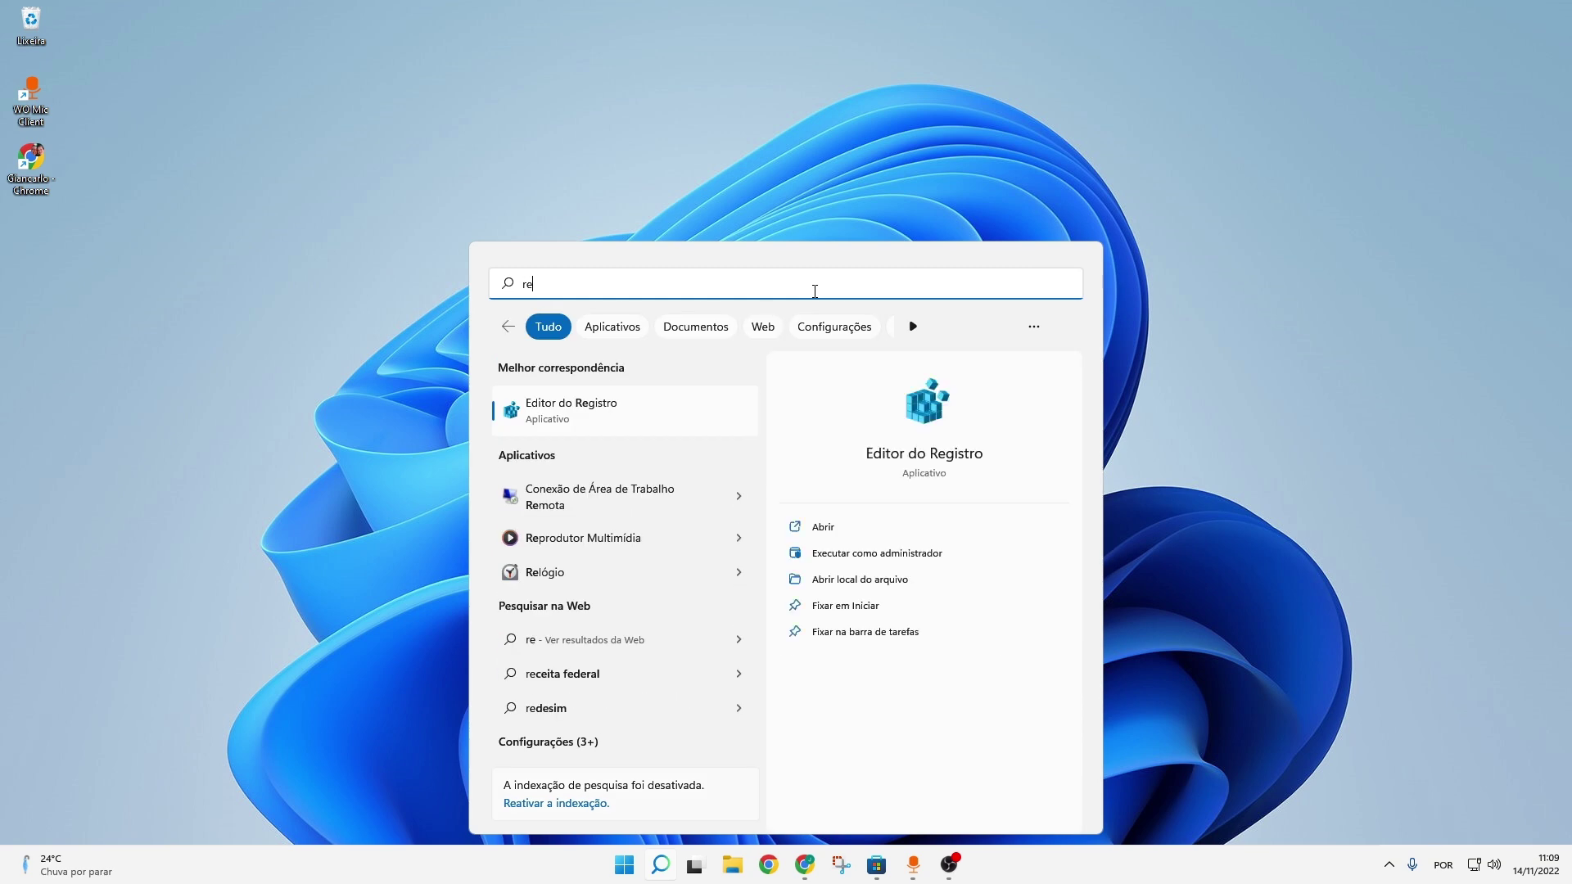
click(897, 414)
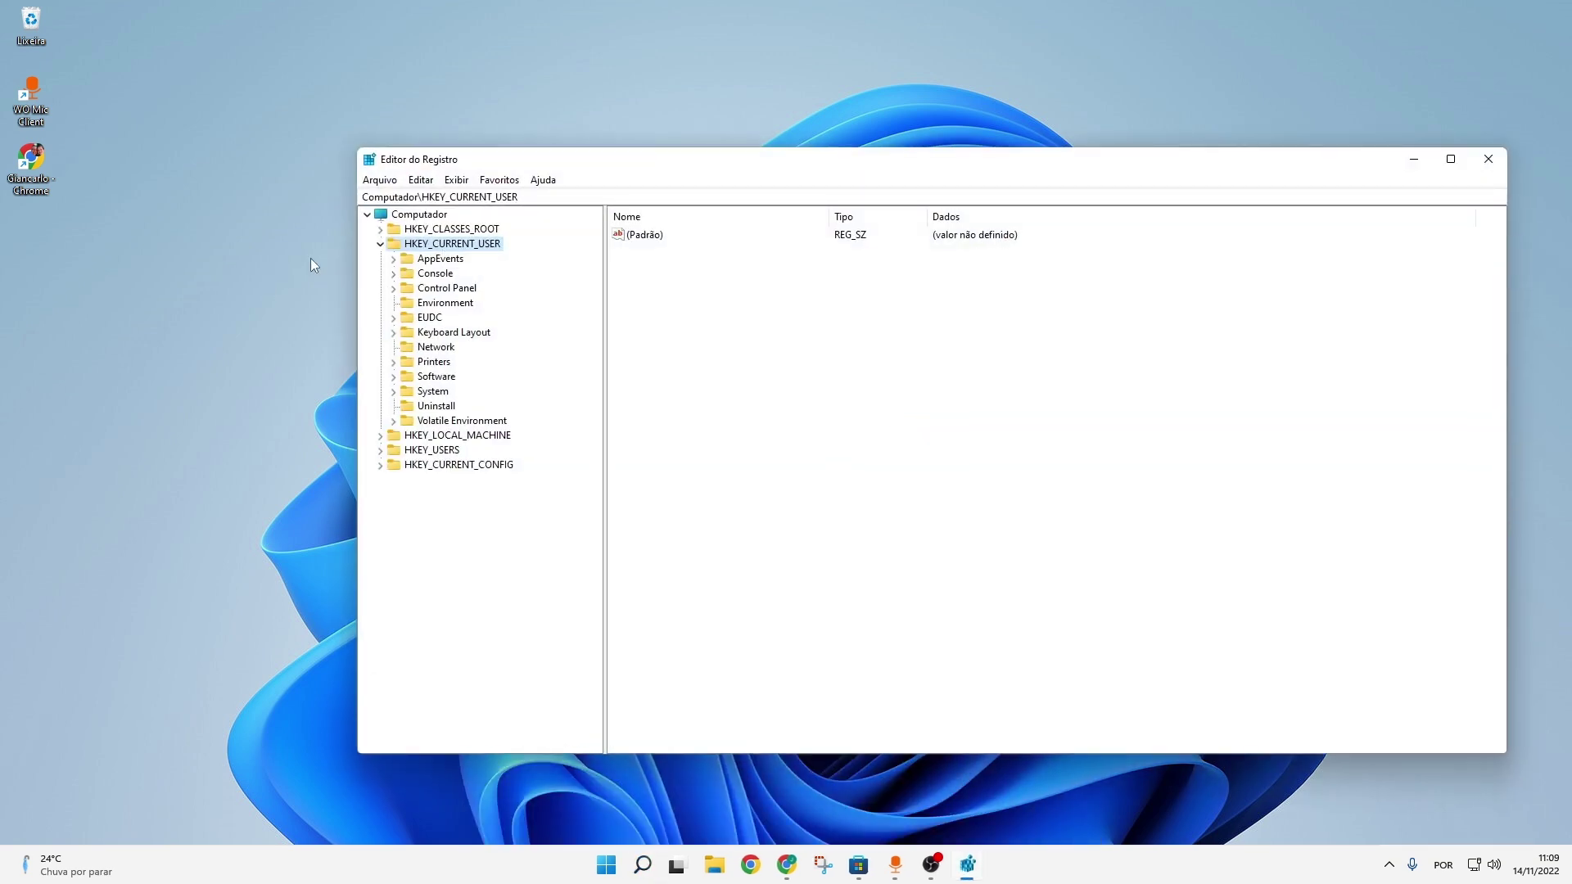
Expand the registry tree down to HKEY_CURRENT_USER\Software\Microsoft
click(381, 243)
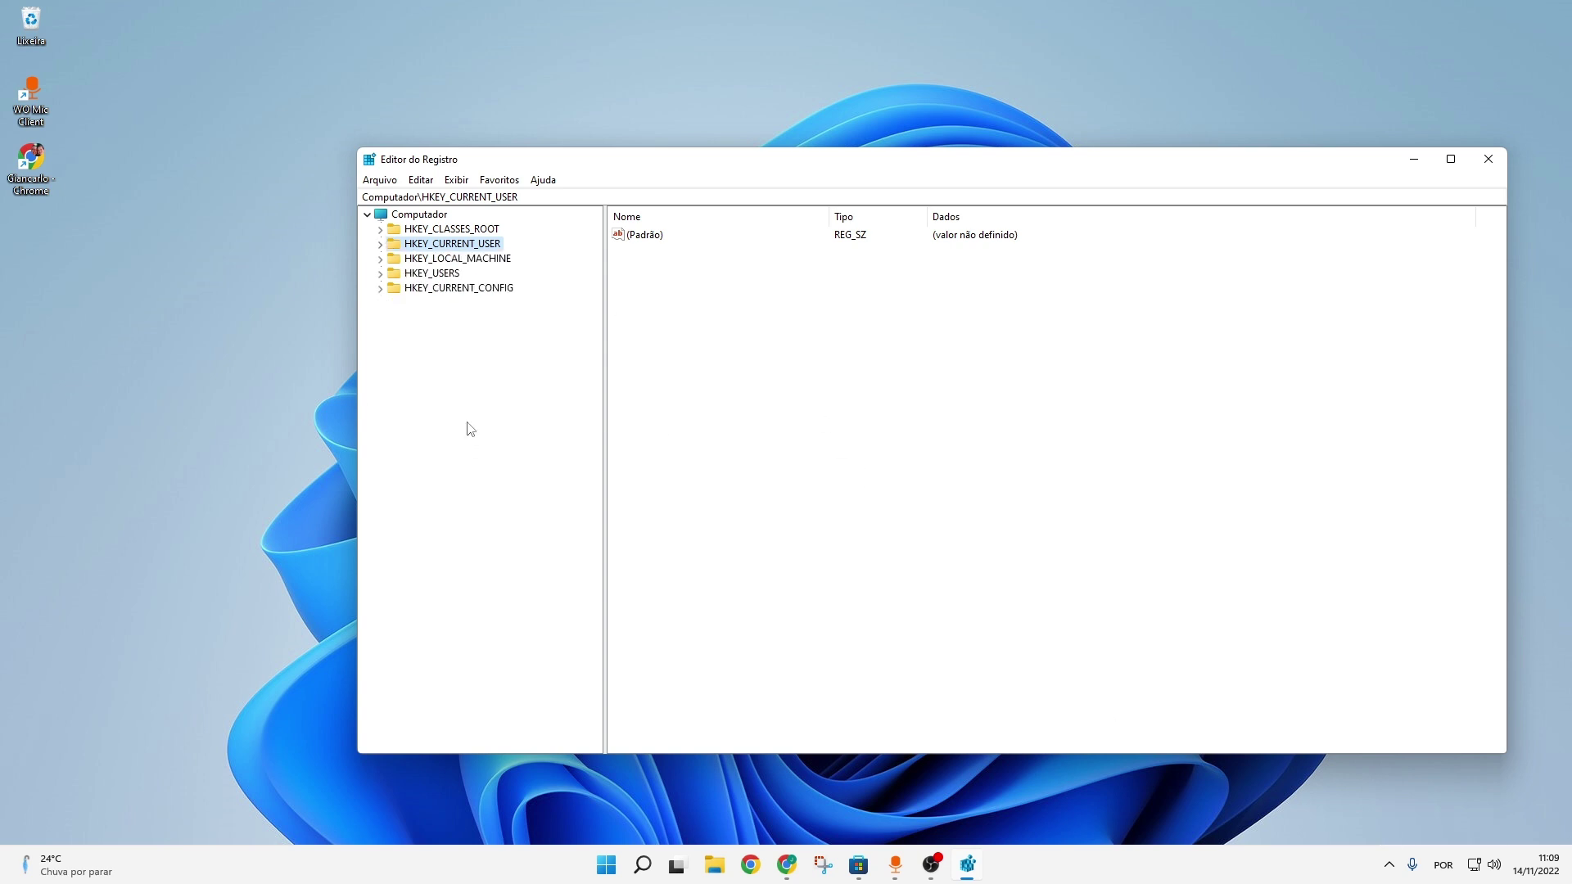
click(483, 288)
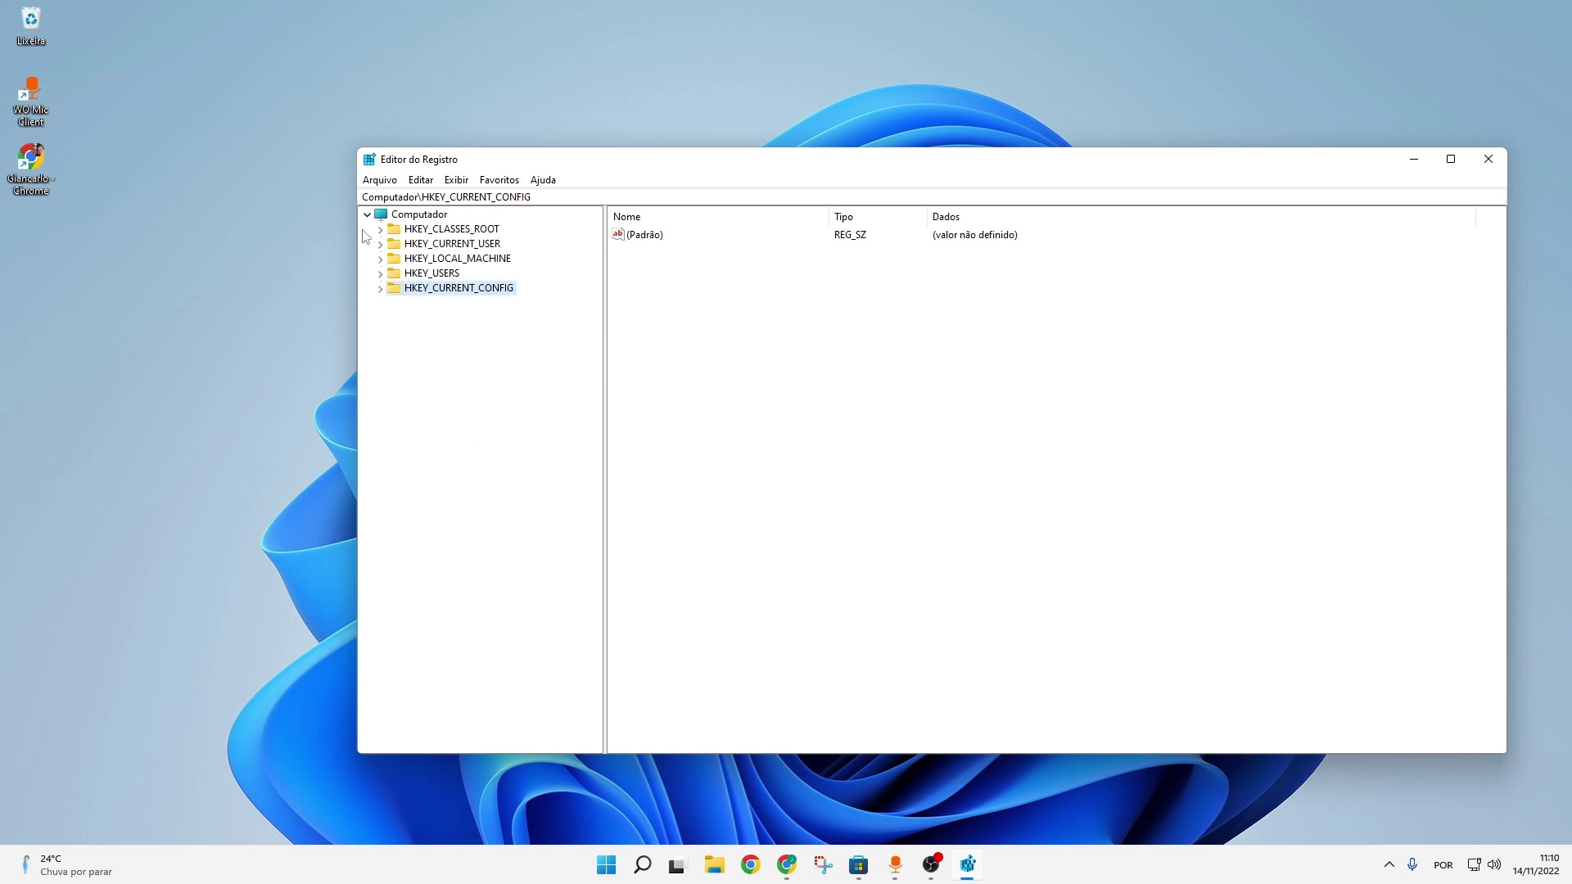
double_click(468, 245)
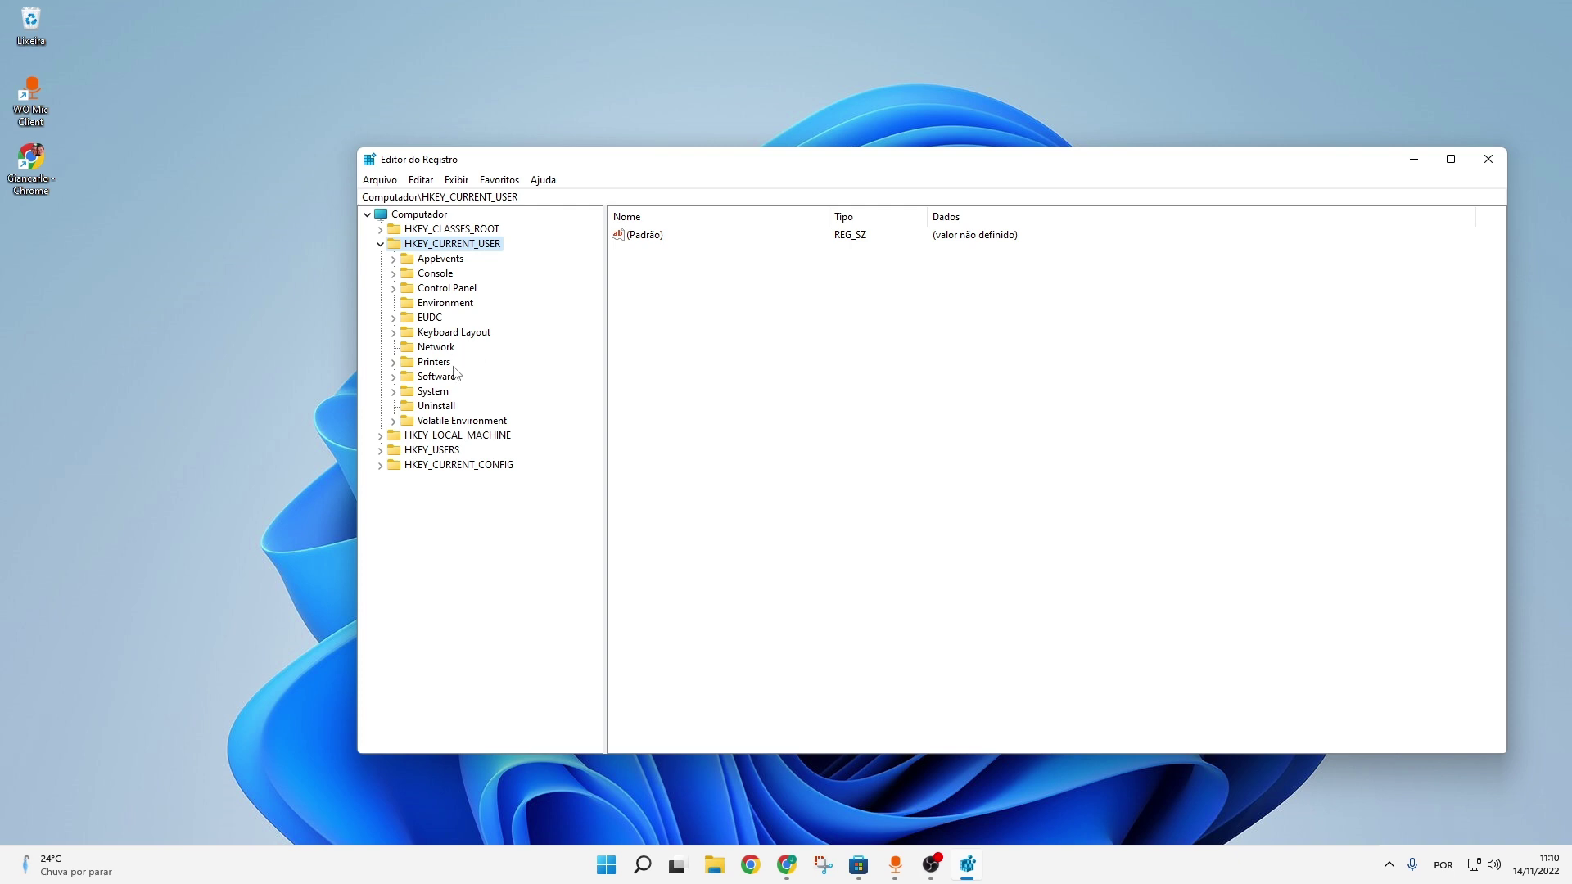
click(393, 378)
scroll(497, 340, down, 3)
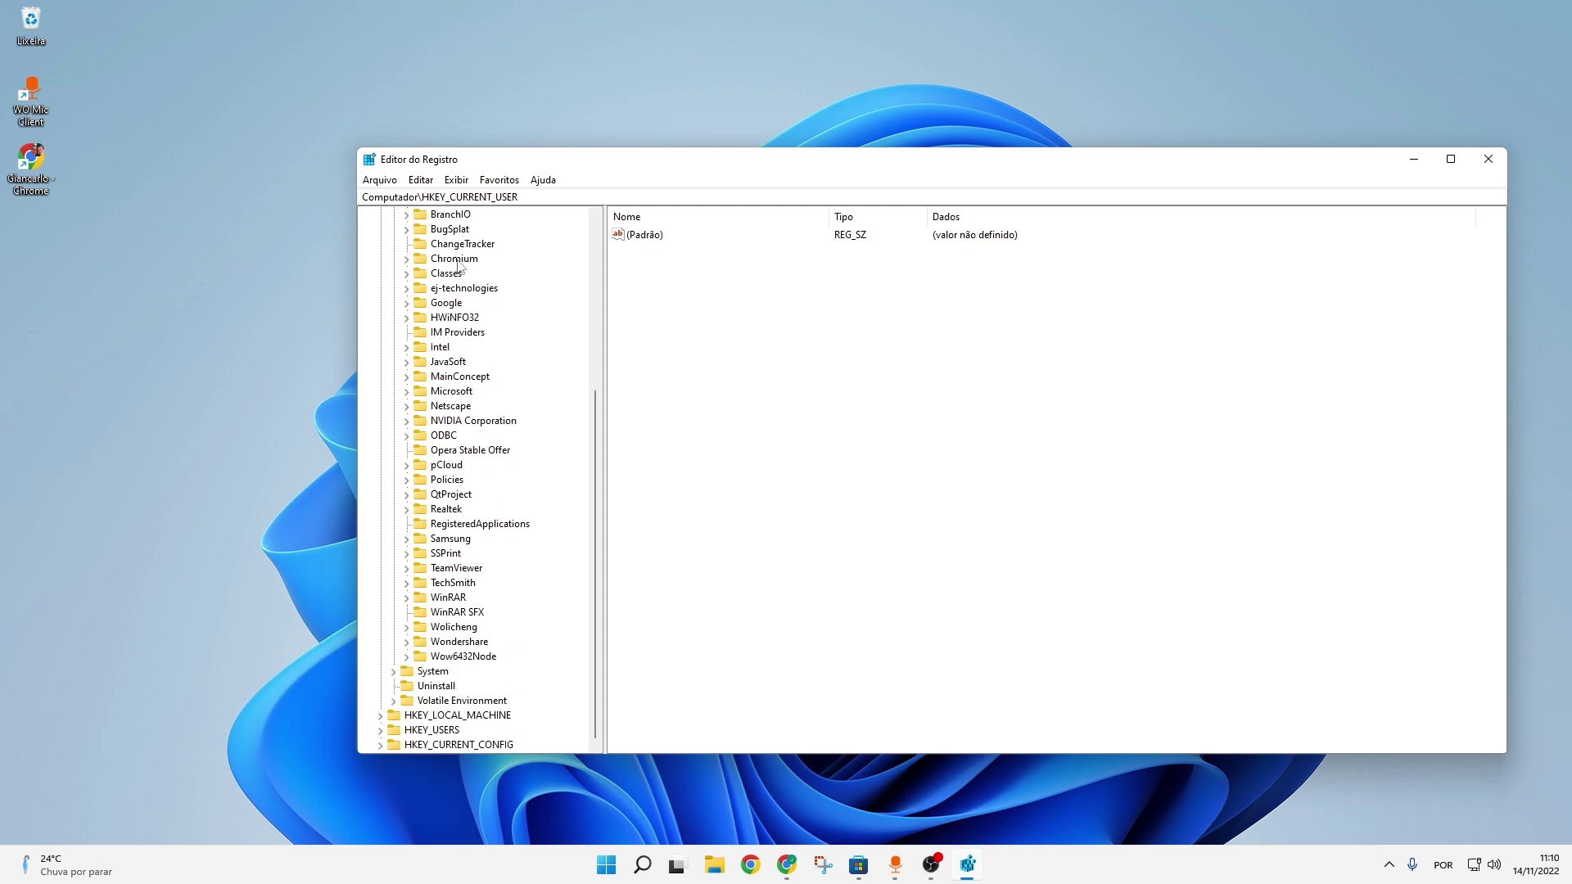
scroll(461, 266, up, 3)
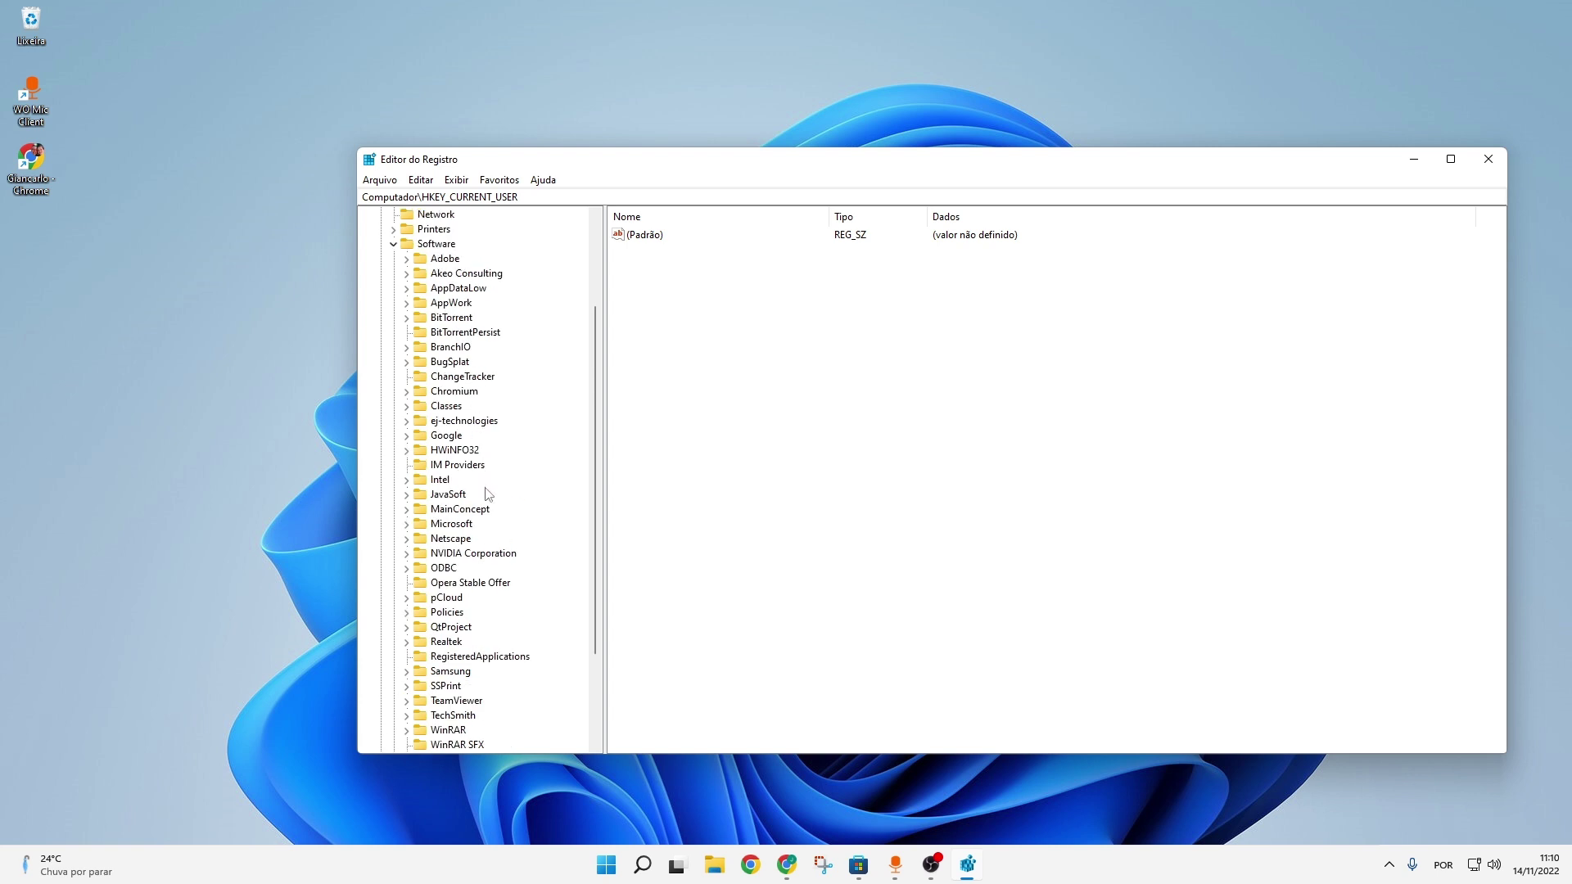
click(408, 524)
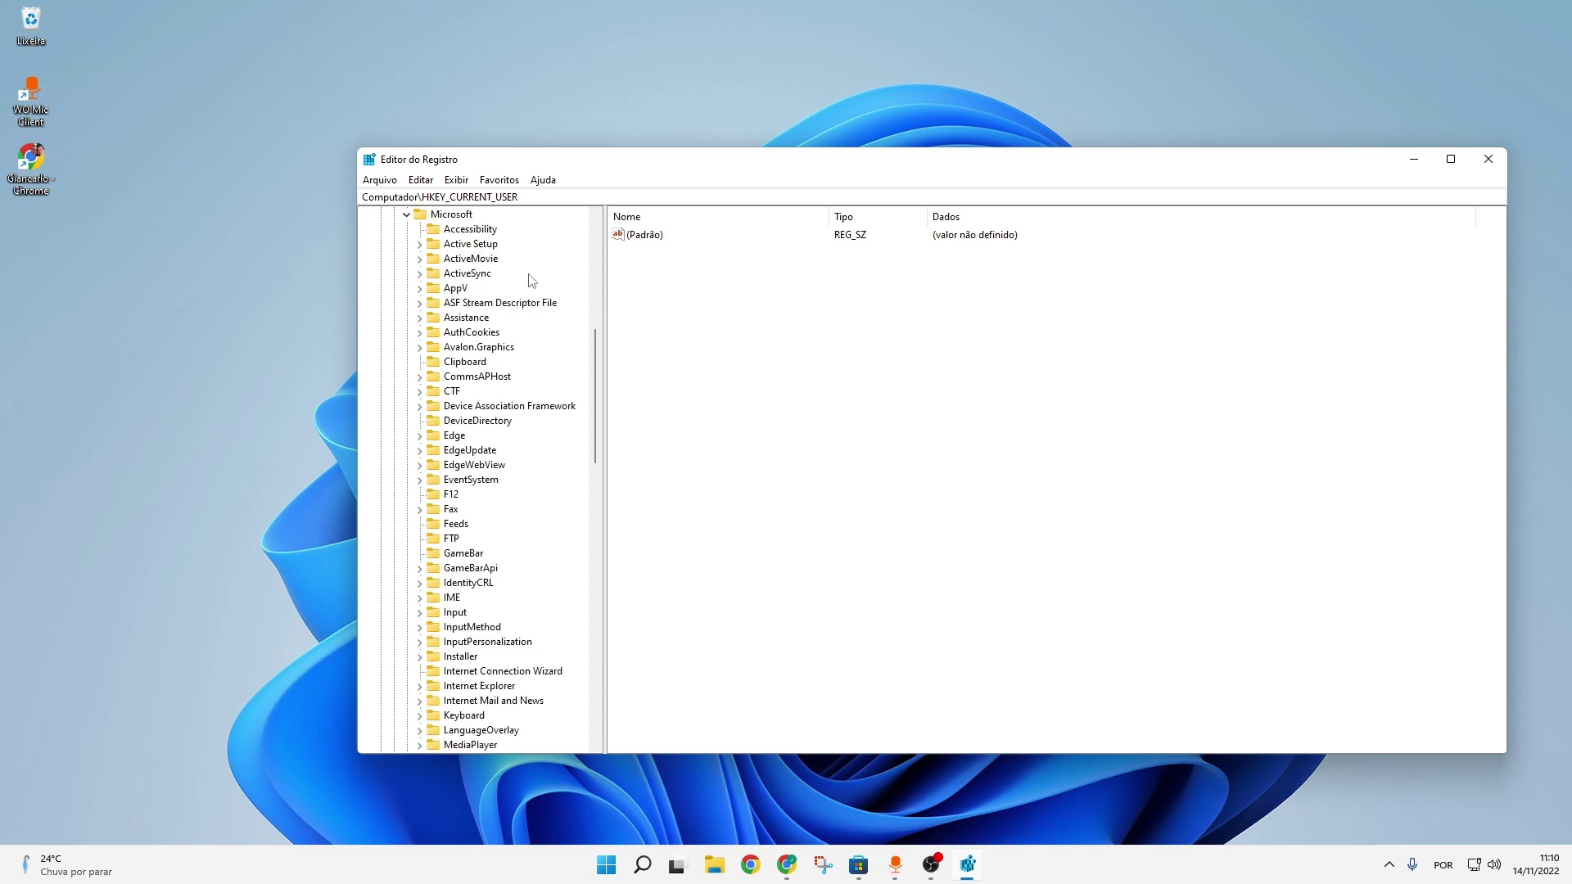
Expand the Windows key inside Microsoft and open its CurrentVersion subkey
scroll(533, 328, down, 9)
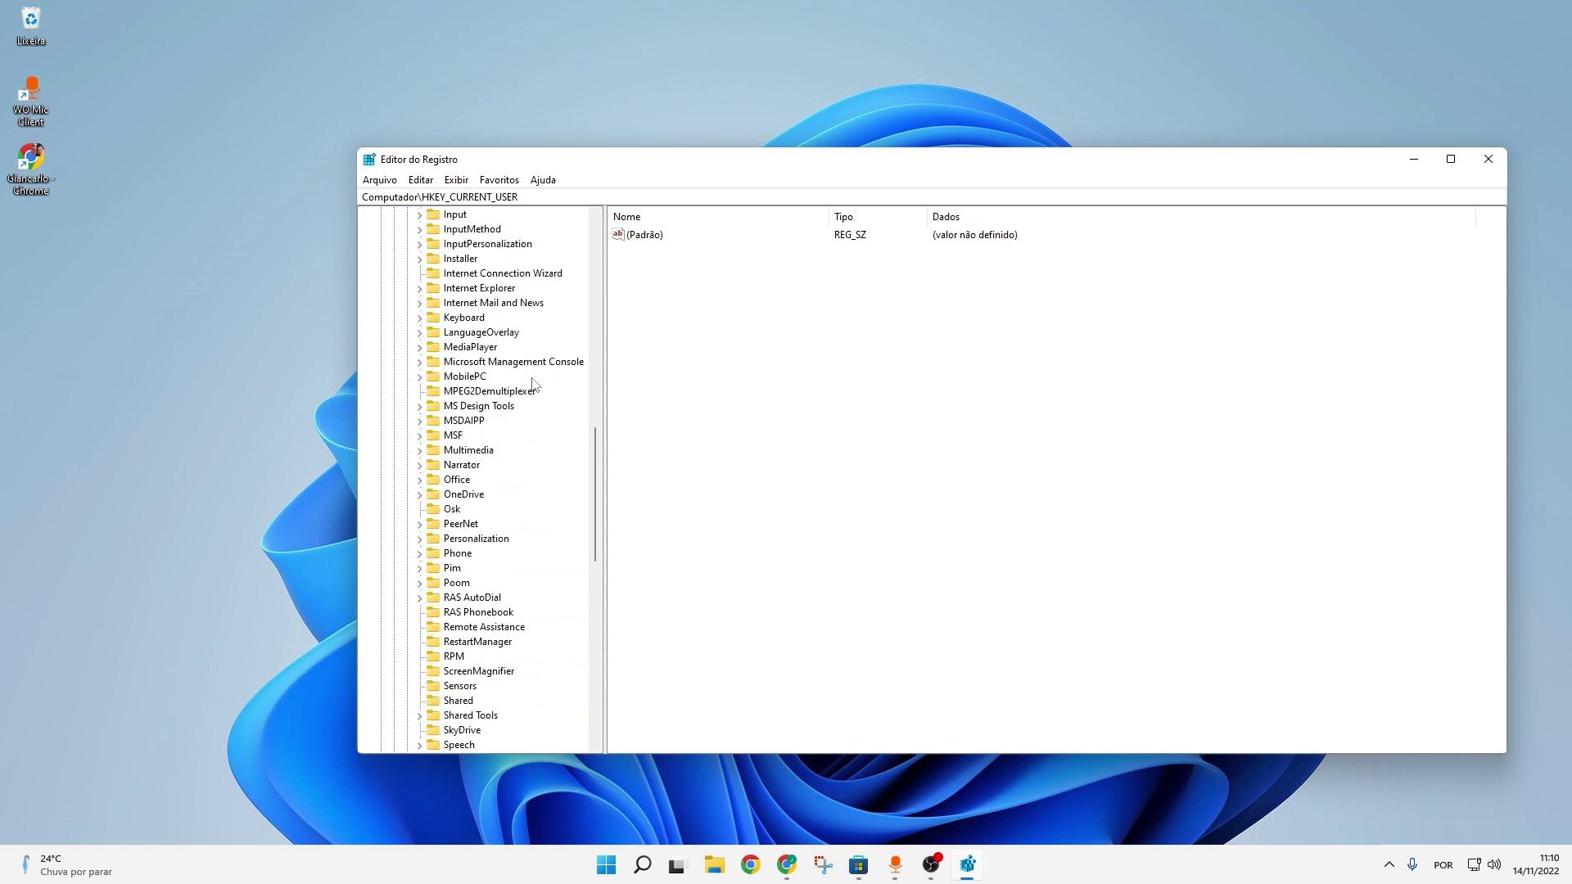
scroll(533, 385, down, 11)
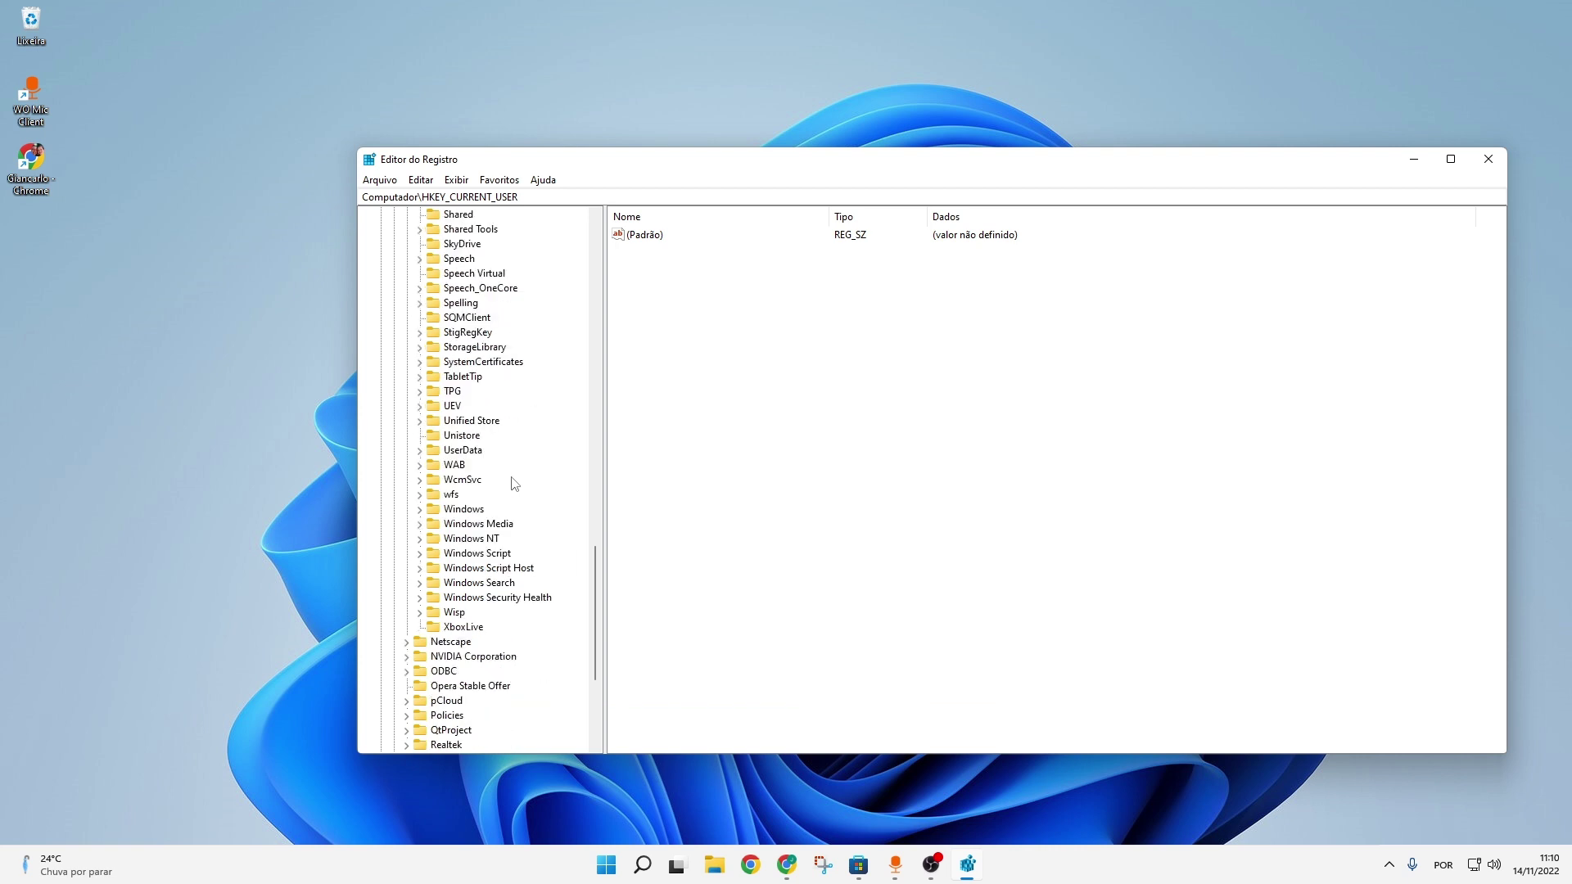
click(420, 509)
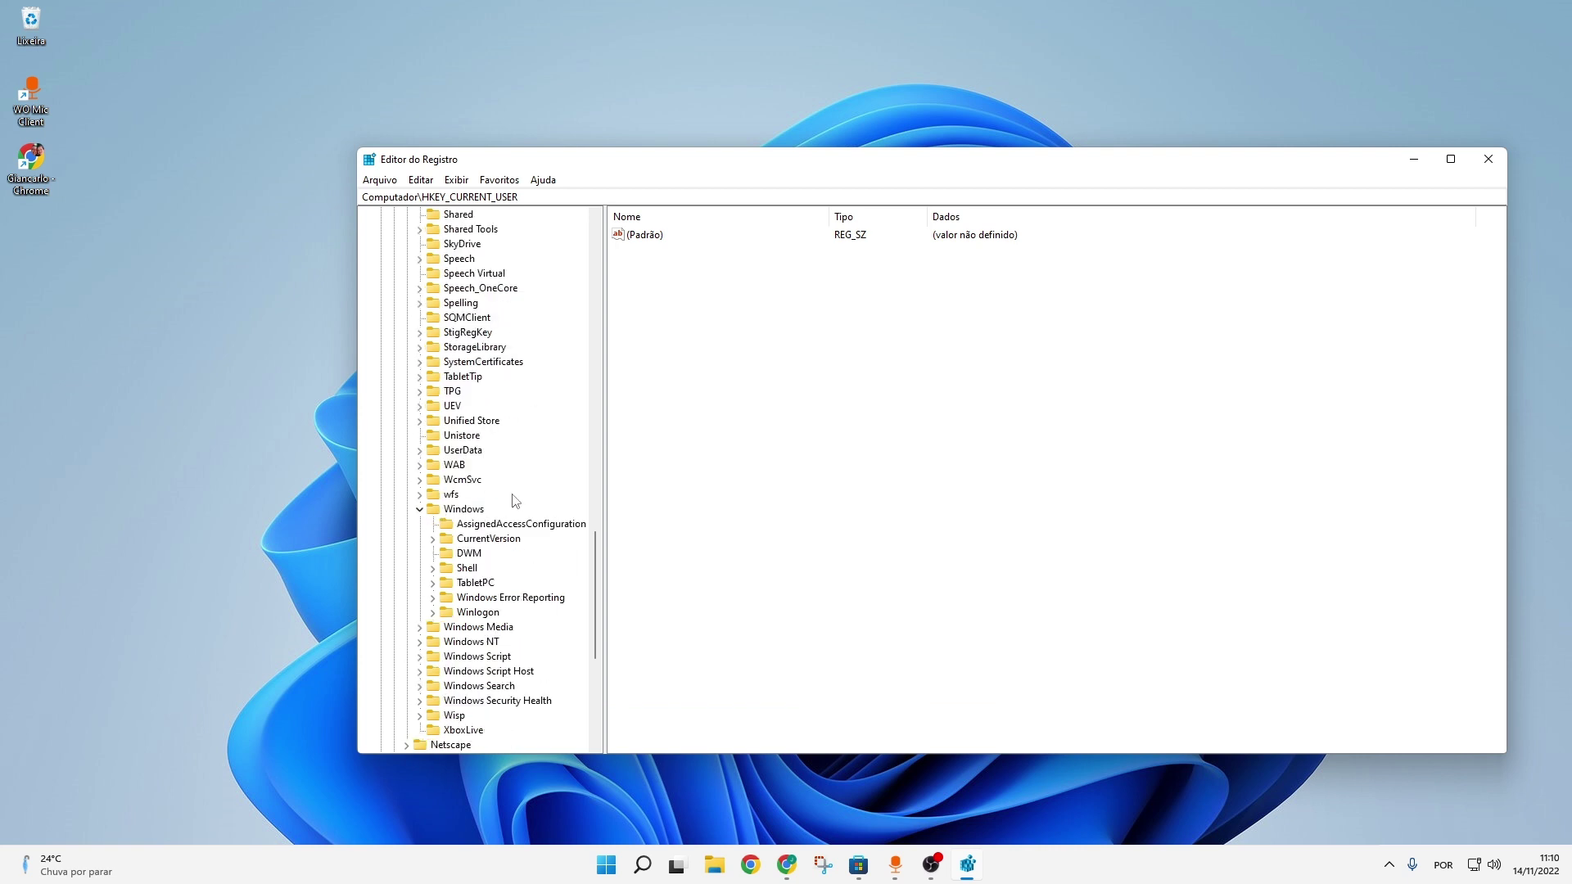
double_click(508, 539)
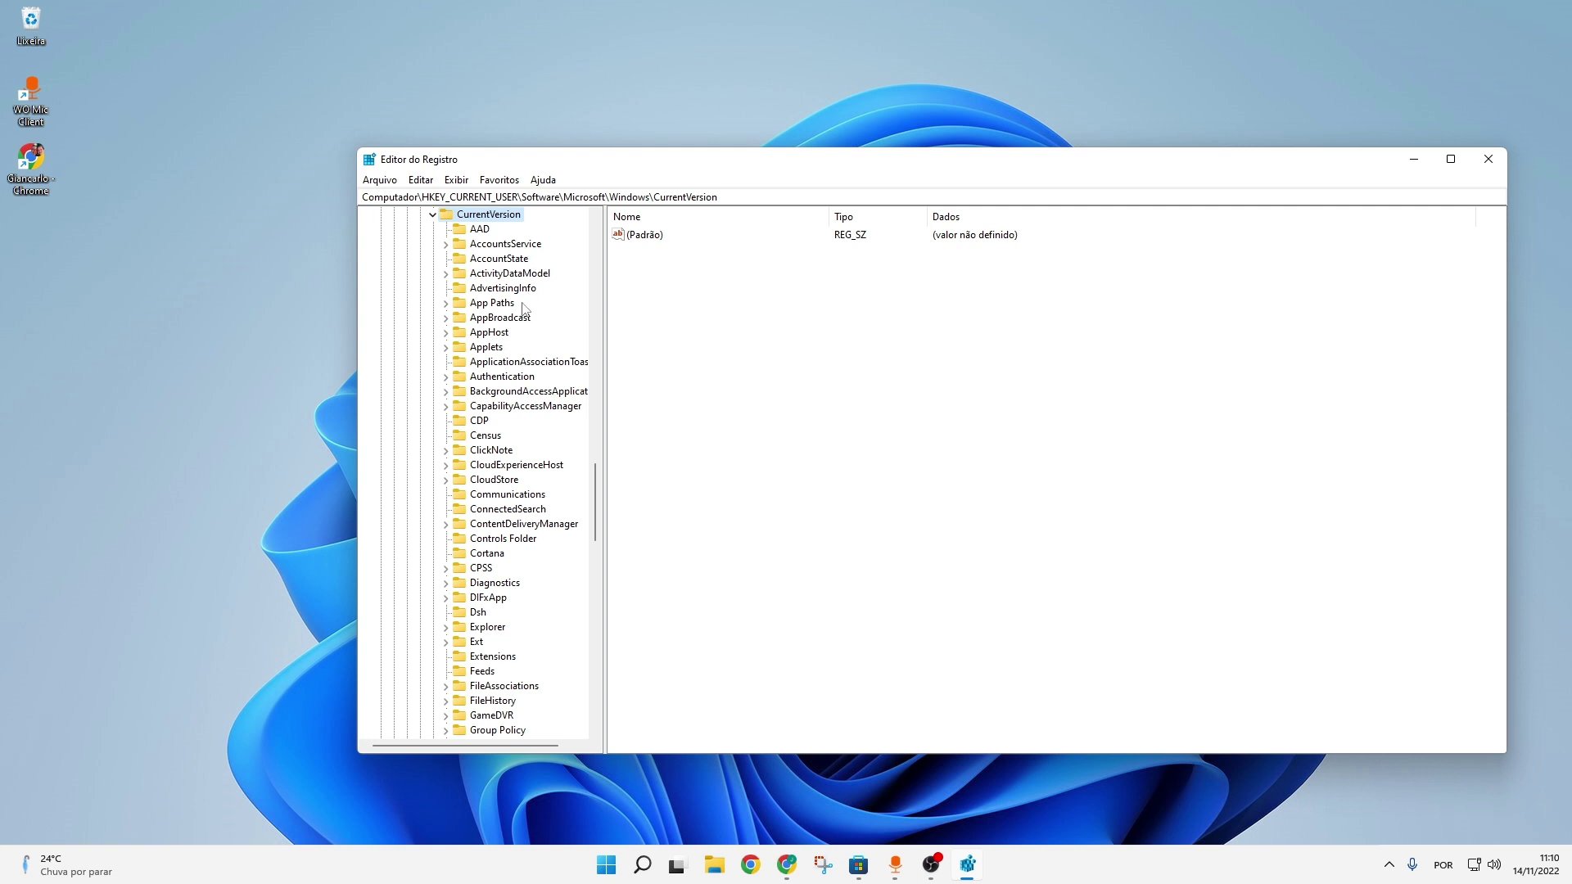
Expand Explorer under CurrentVersion and select its Advanced key to list the values
scroll(508, 340, down, 2)
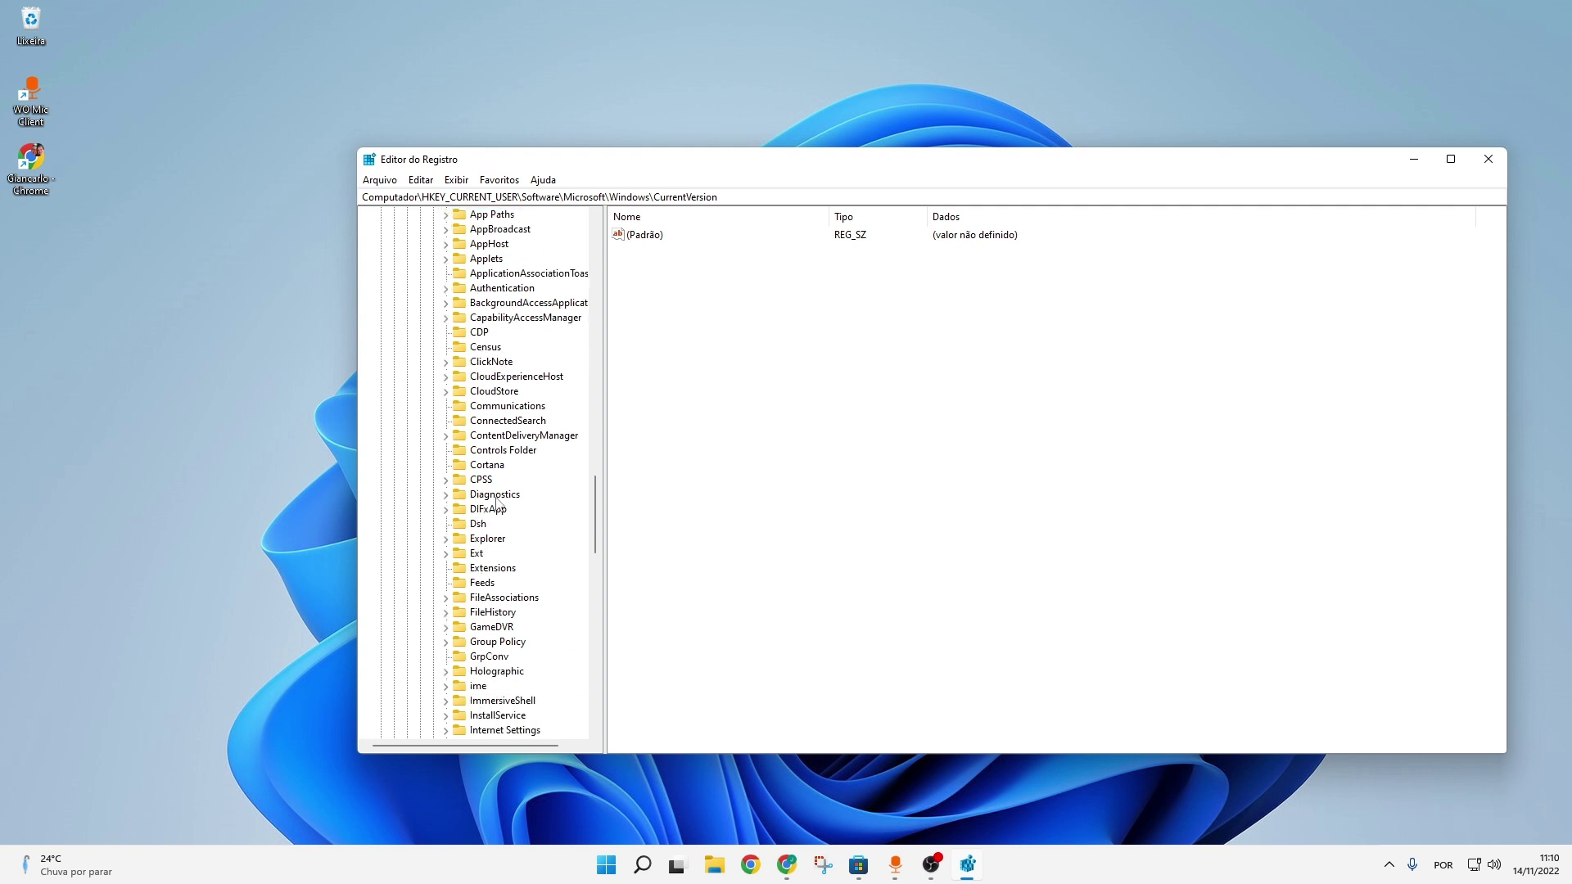
click(450, 539)
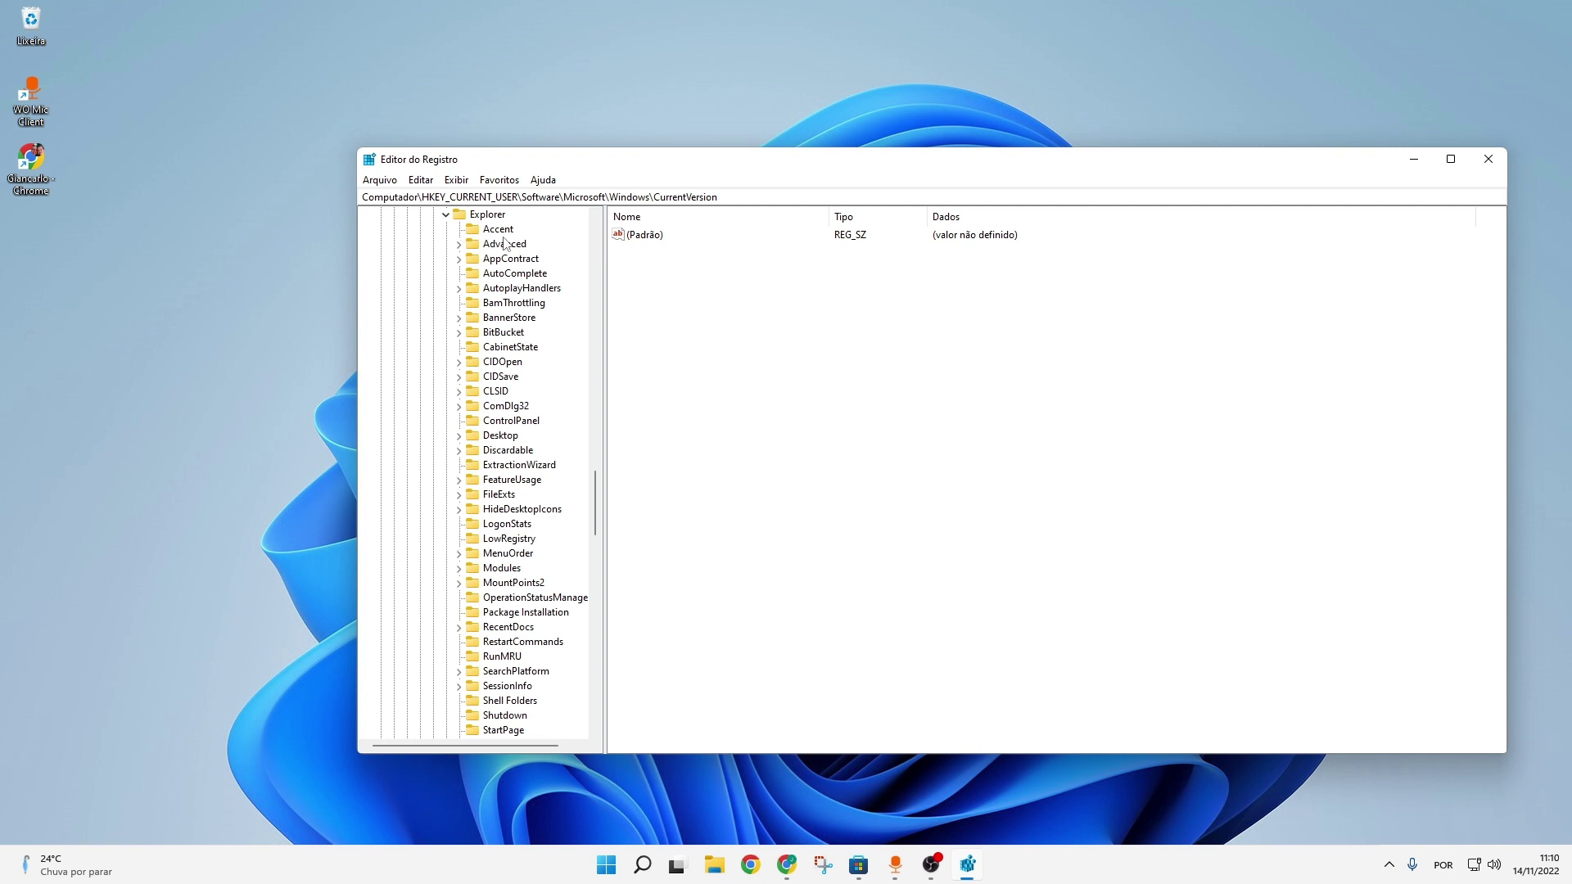
click(460, 248)
click(459, 245)
click(499, 245)
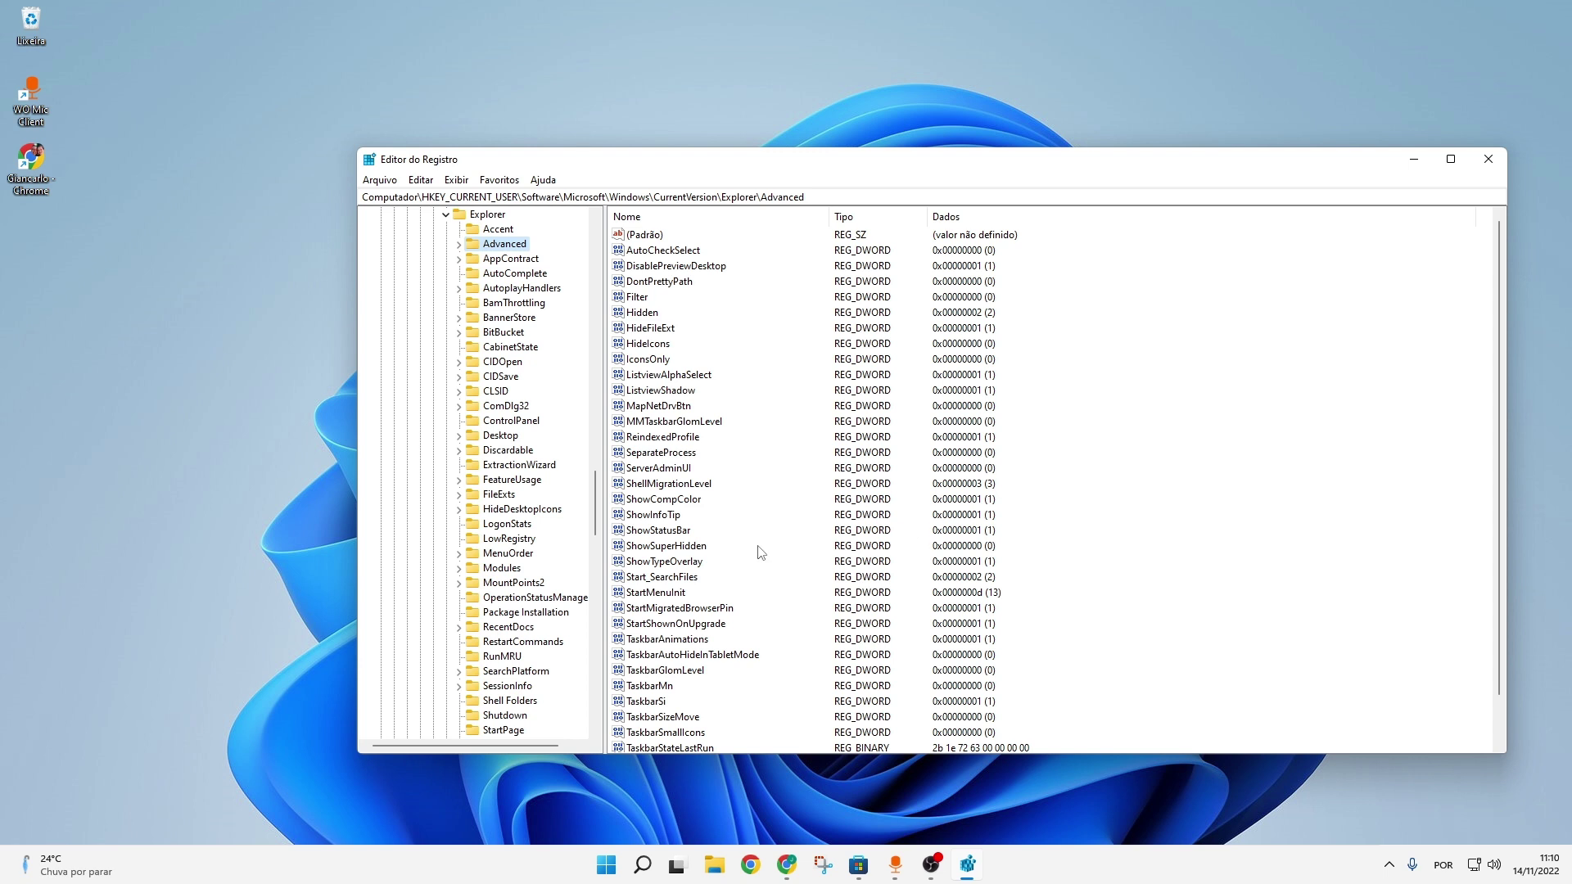
Try to create a DWORD (32-bit) value named TaskbarSi in the Advanced key
scroll(791, 512, down, 1)
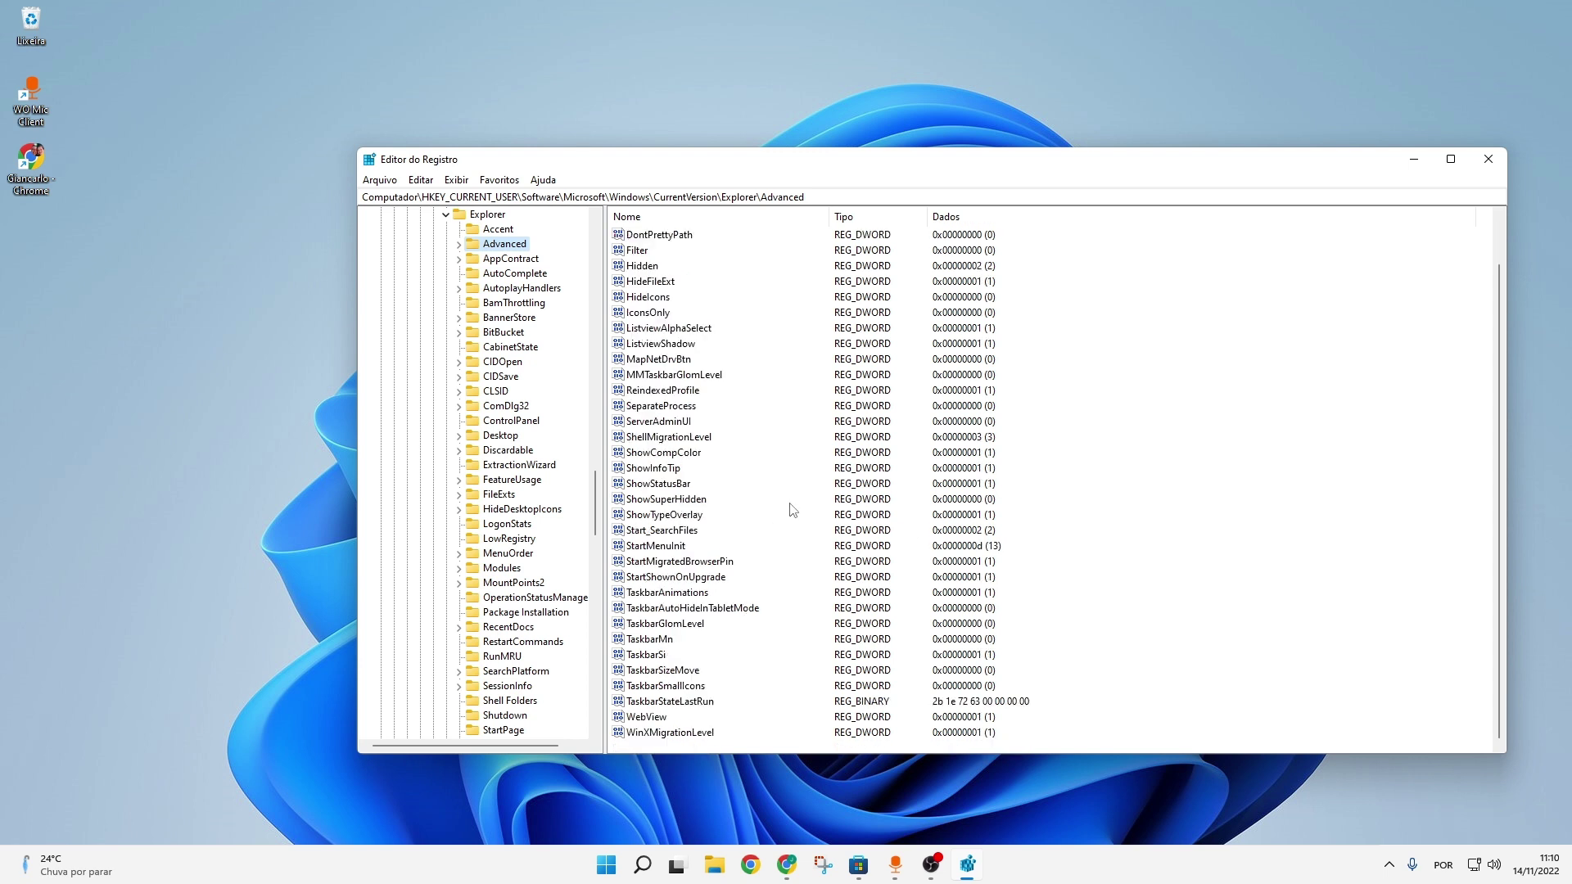
click(668, 656)
right_click(1098, 548)
mouse_move(1161, 564)
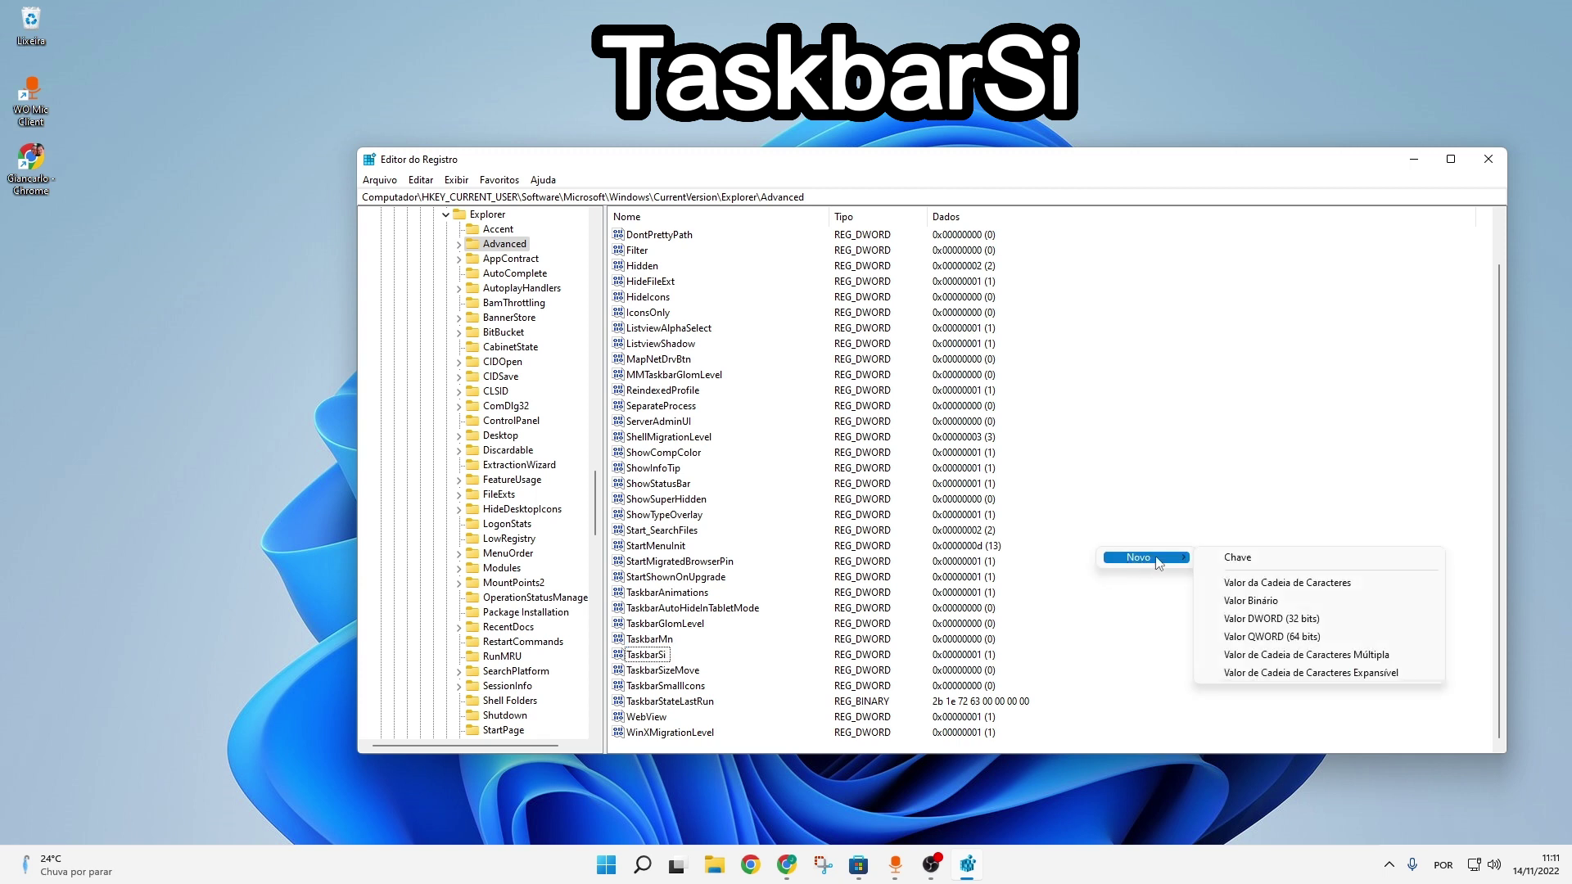
click(1271, 625)
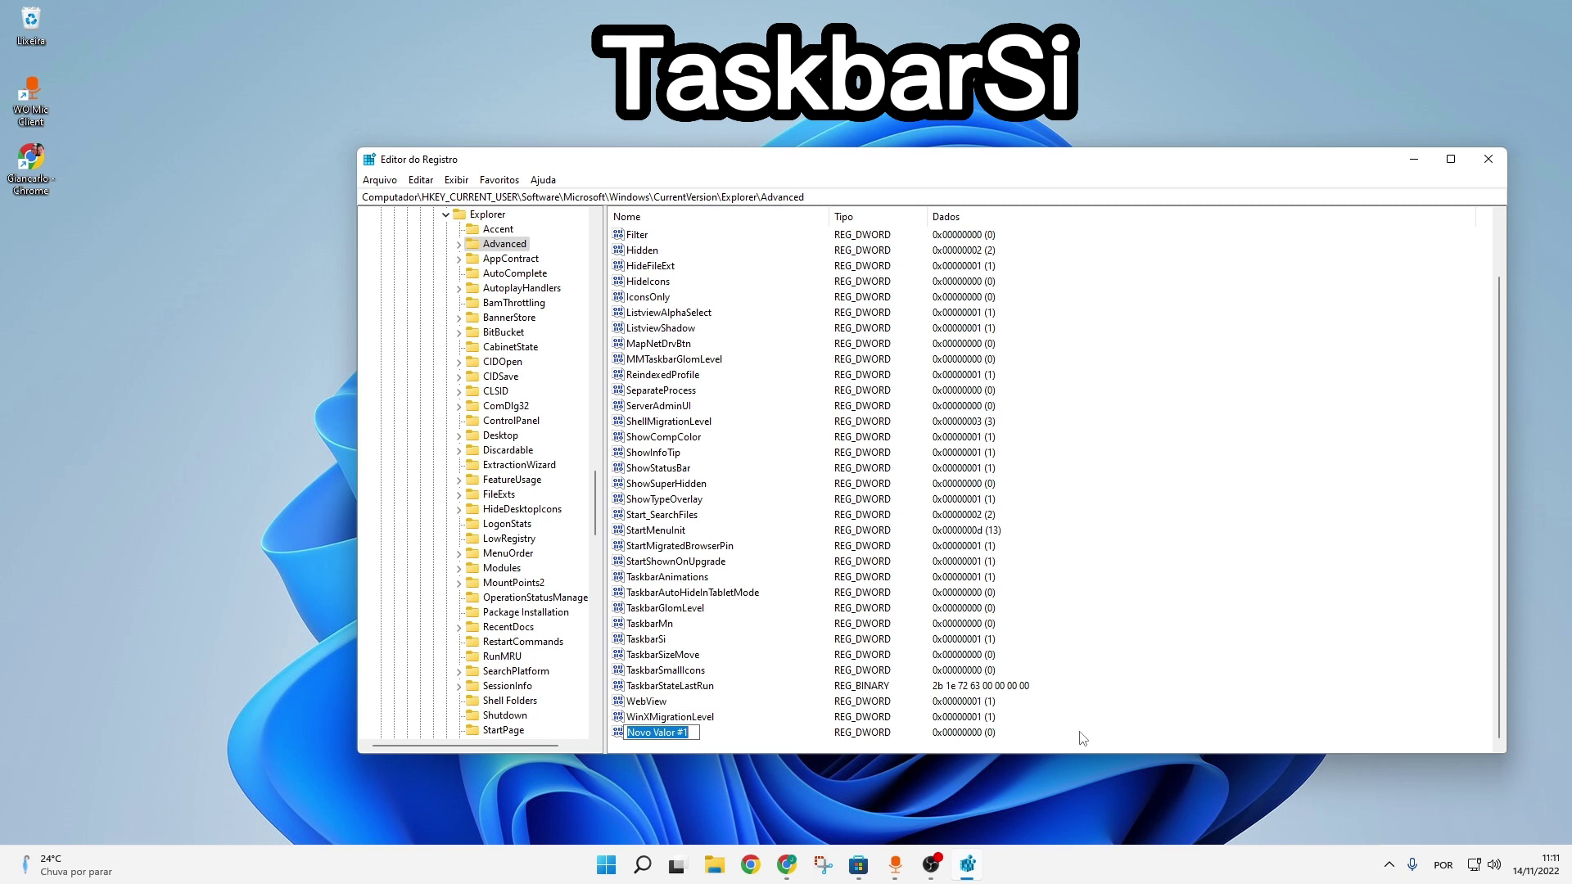
text(TaskbarSi)
key(Return)
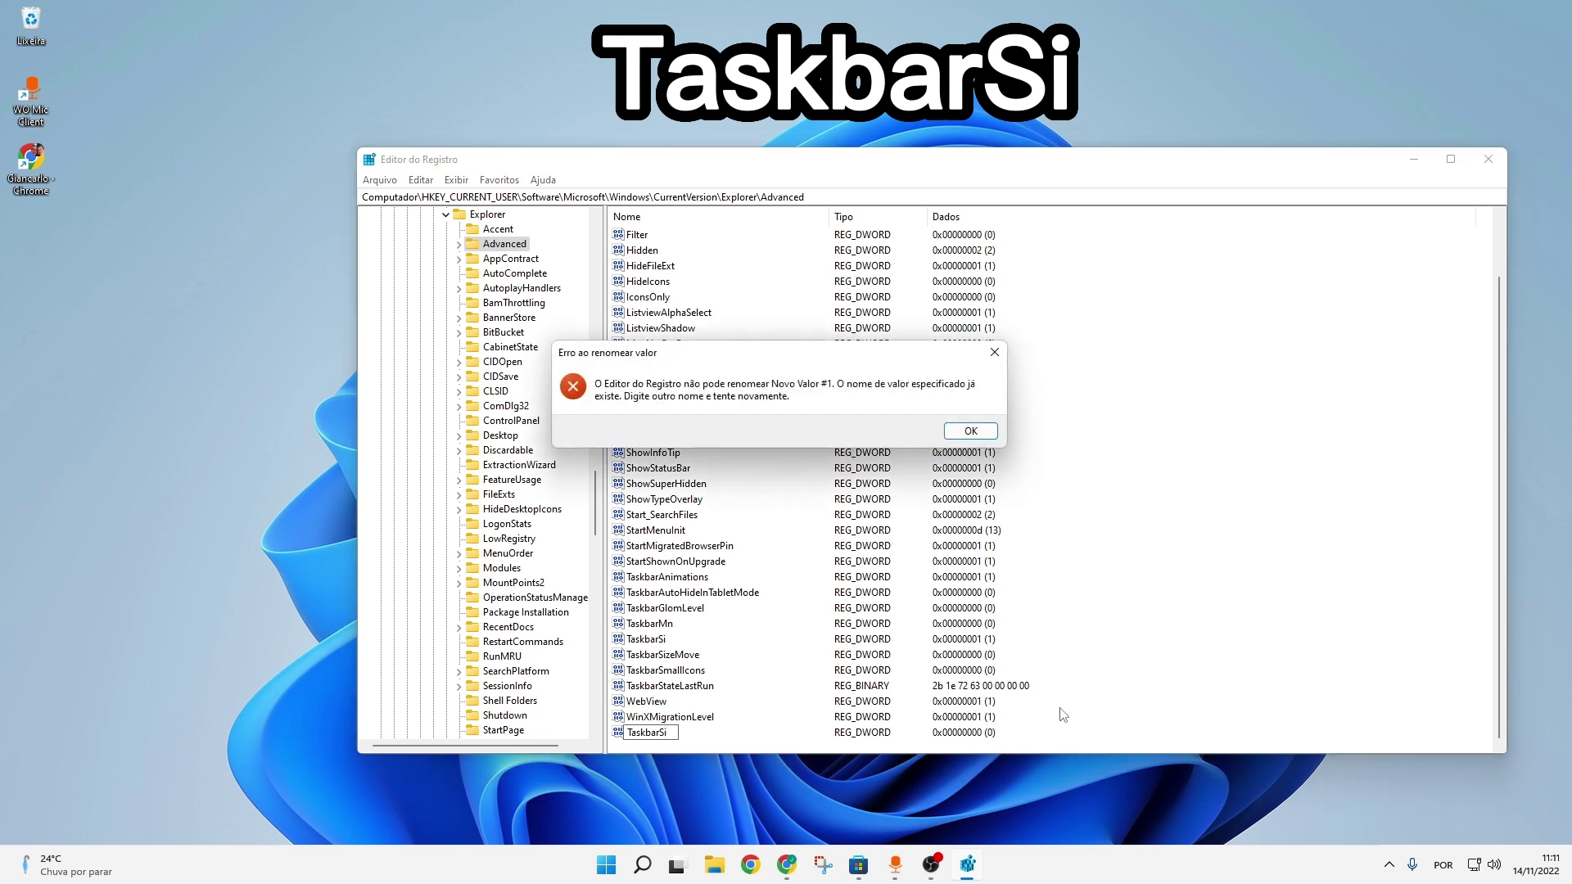
click(971, 429)
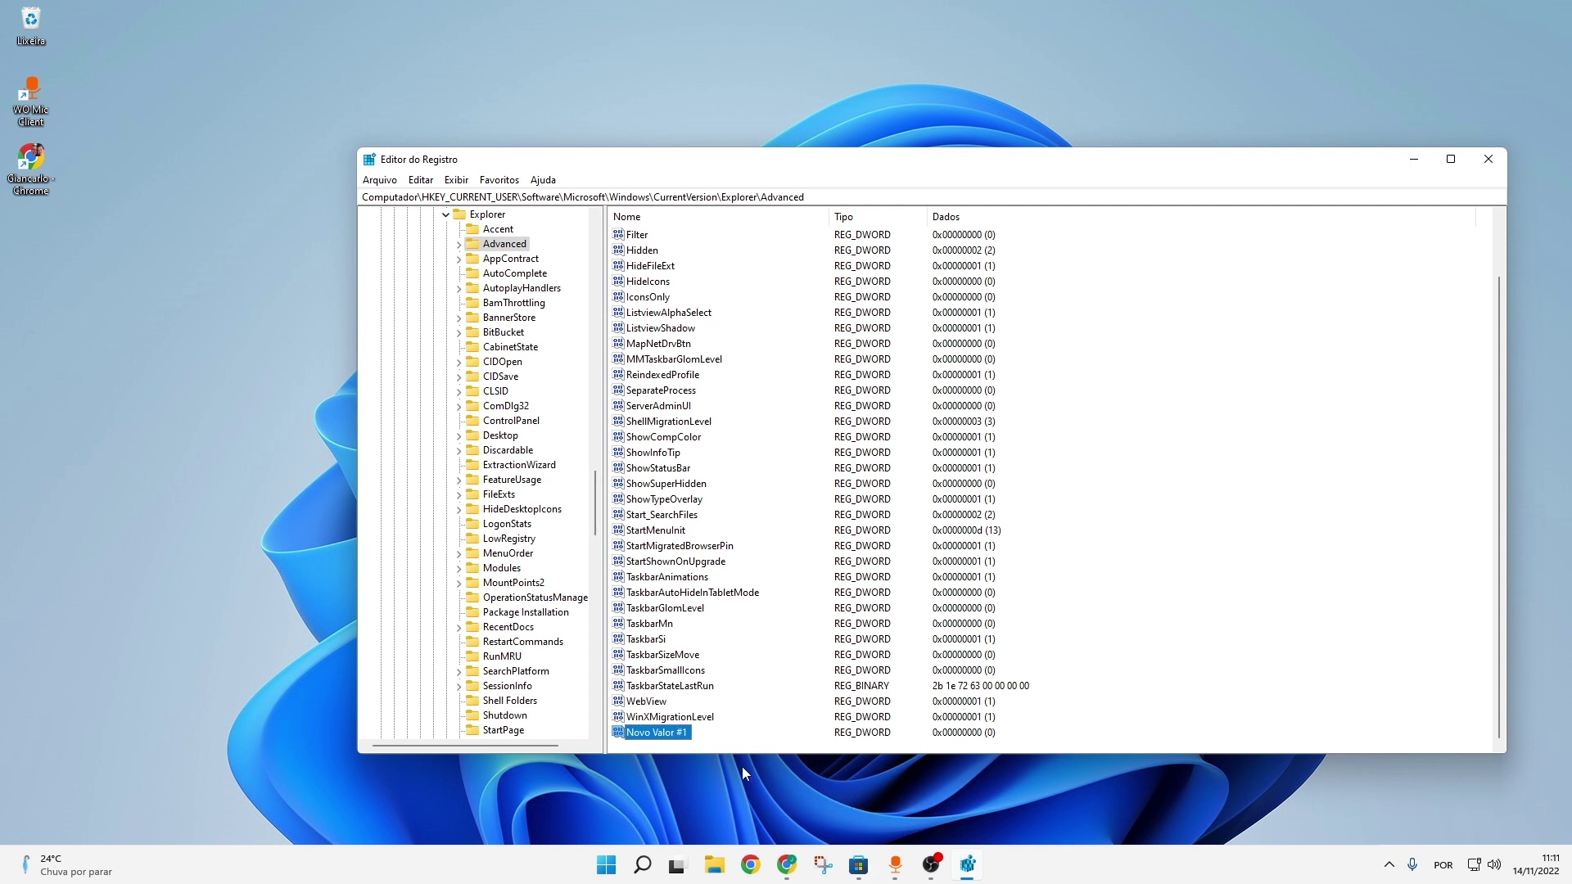
Delete the Novo Valor #1 entry from the Advanced key
right_click(663, 733)
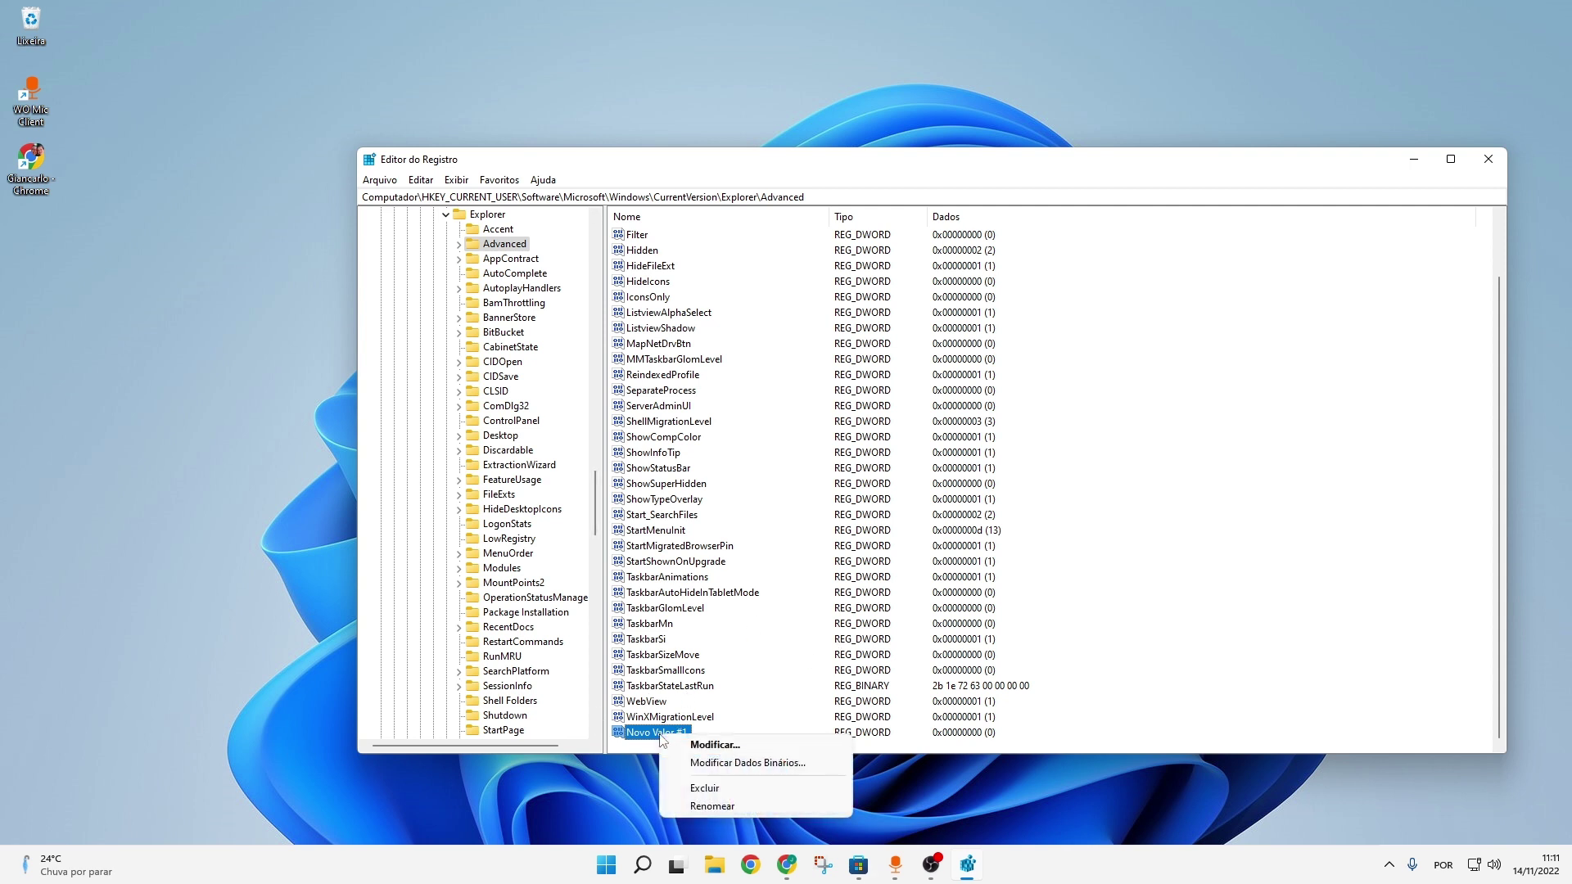
click(710, 788)
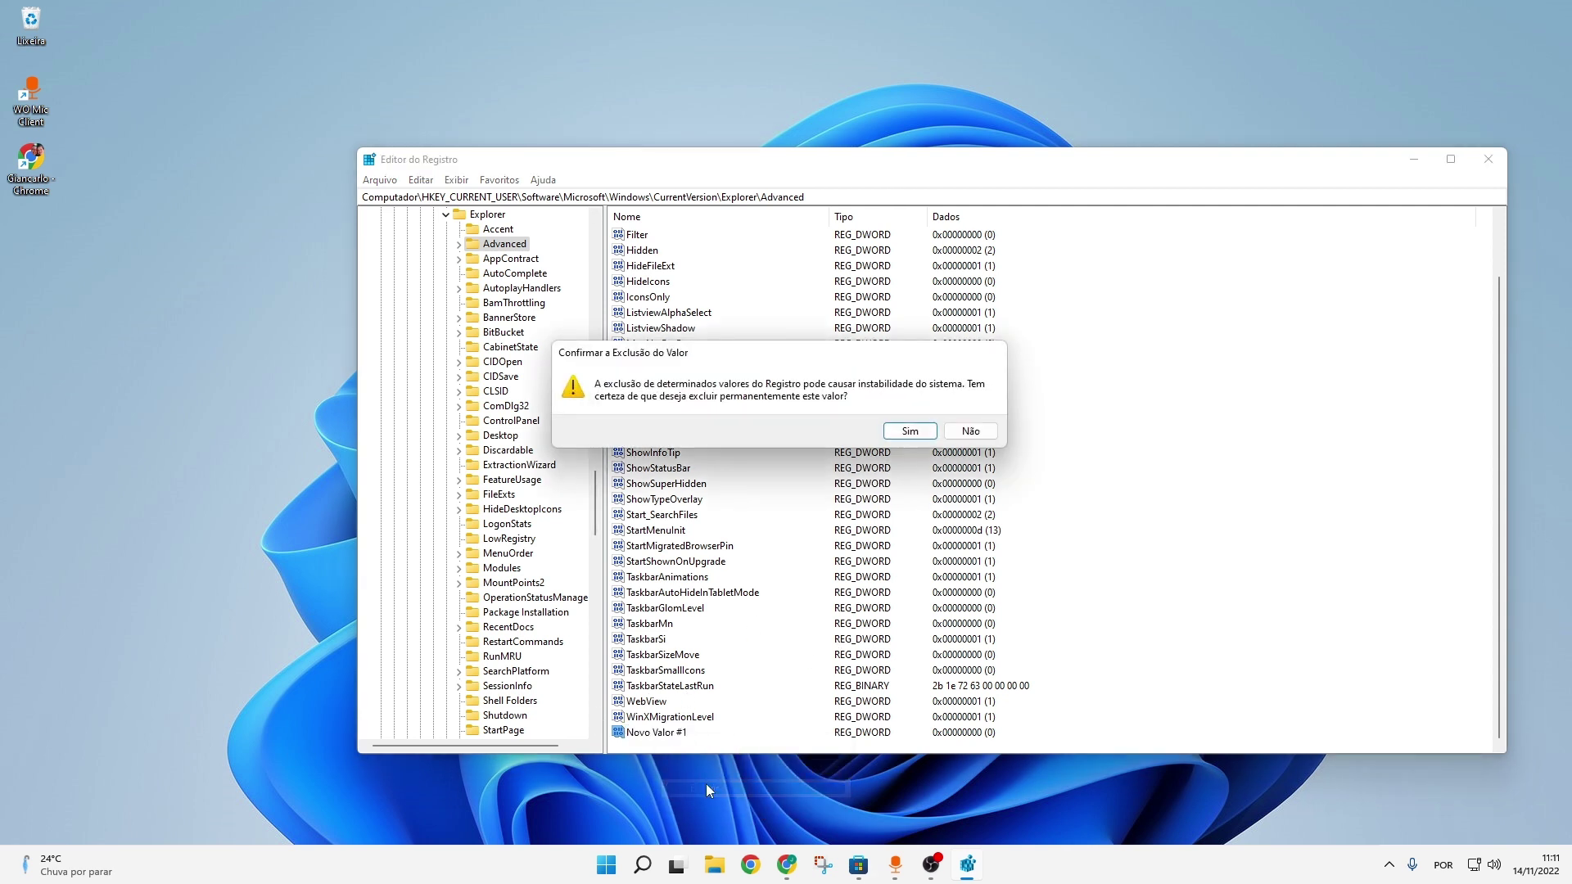
click(910, 434)
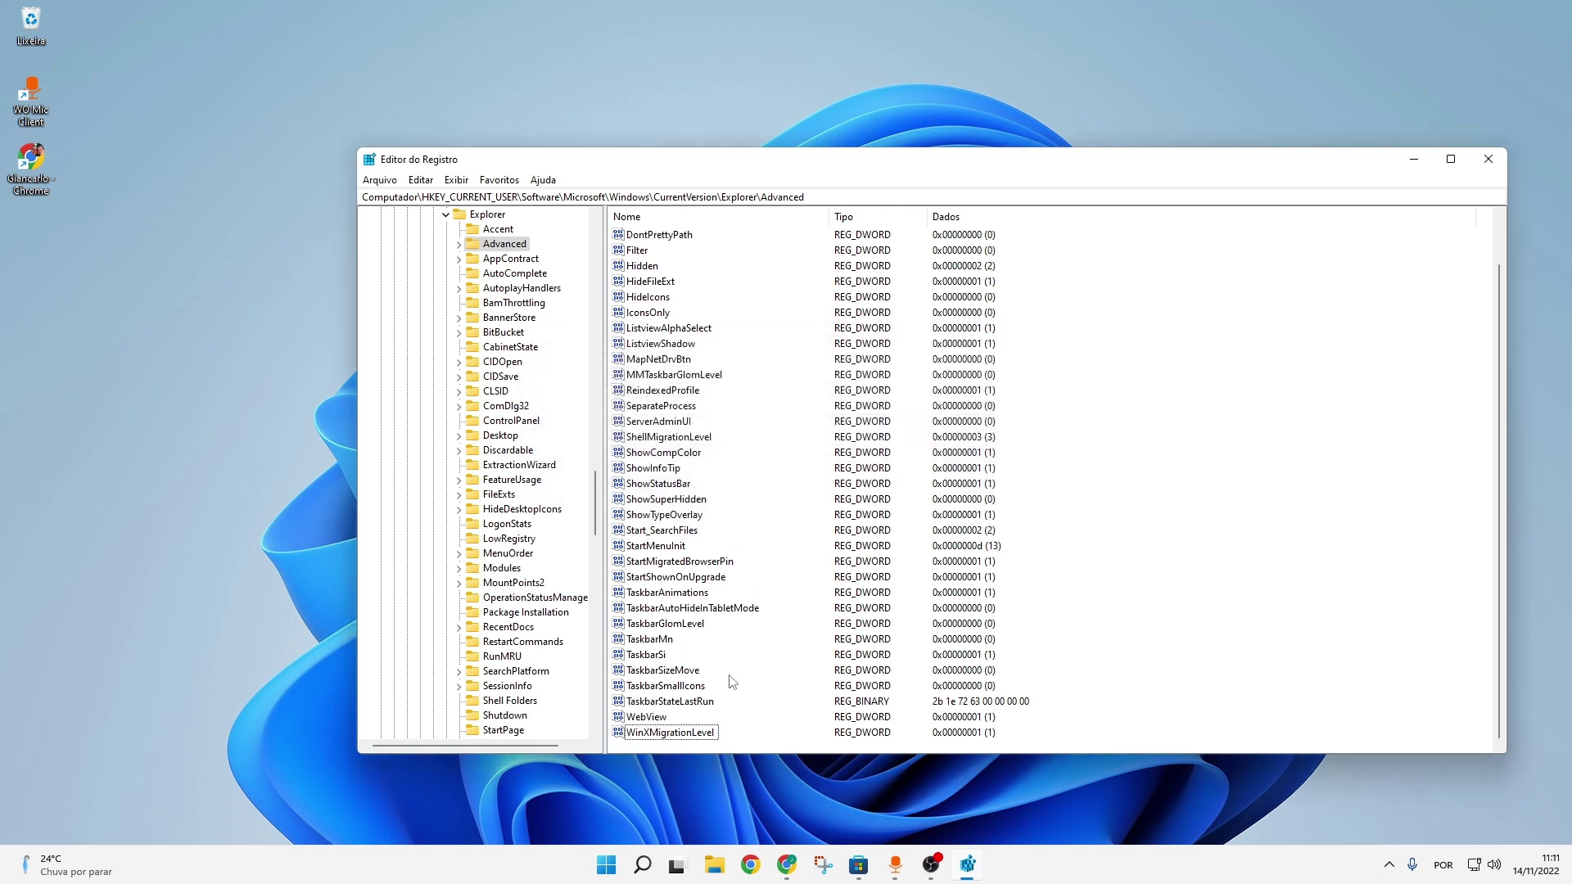
Set the value data of the TaskbarSi DWORD to 0 with hexadecimal base
double_click(644, 655)
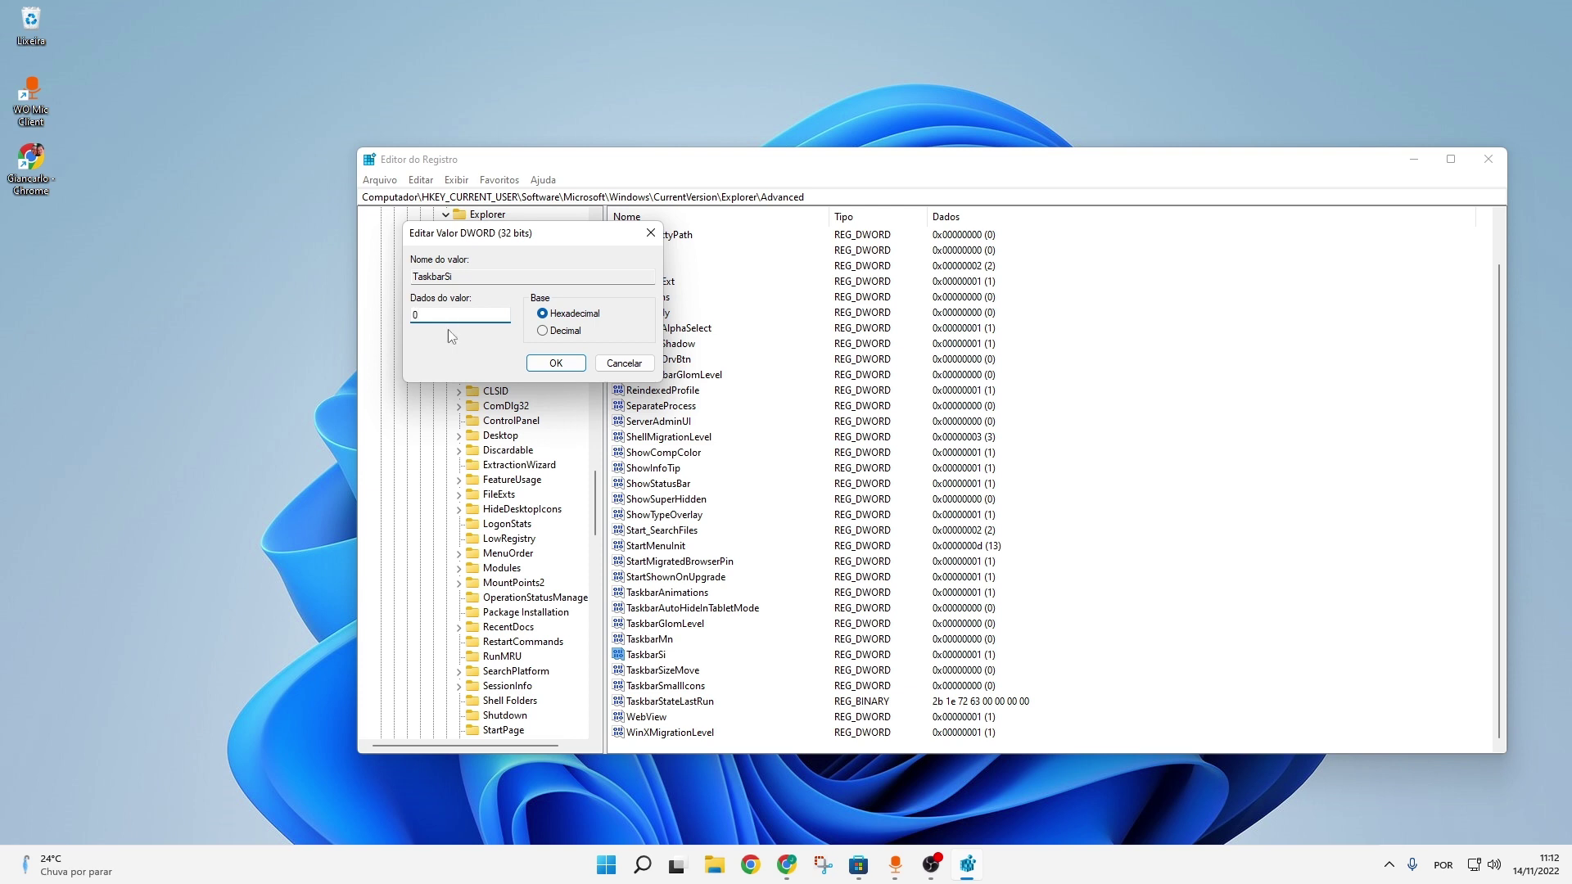
click(554, 363)
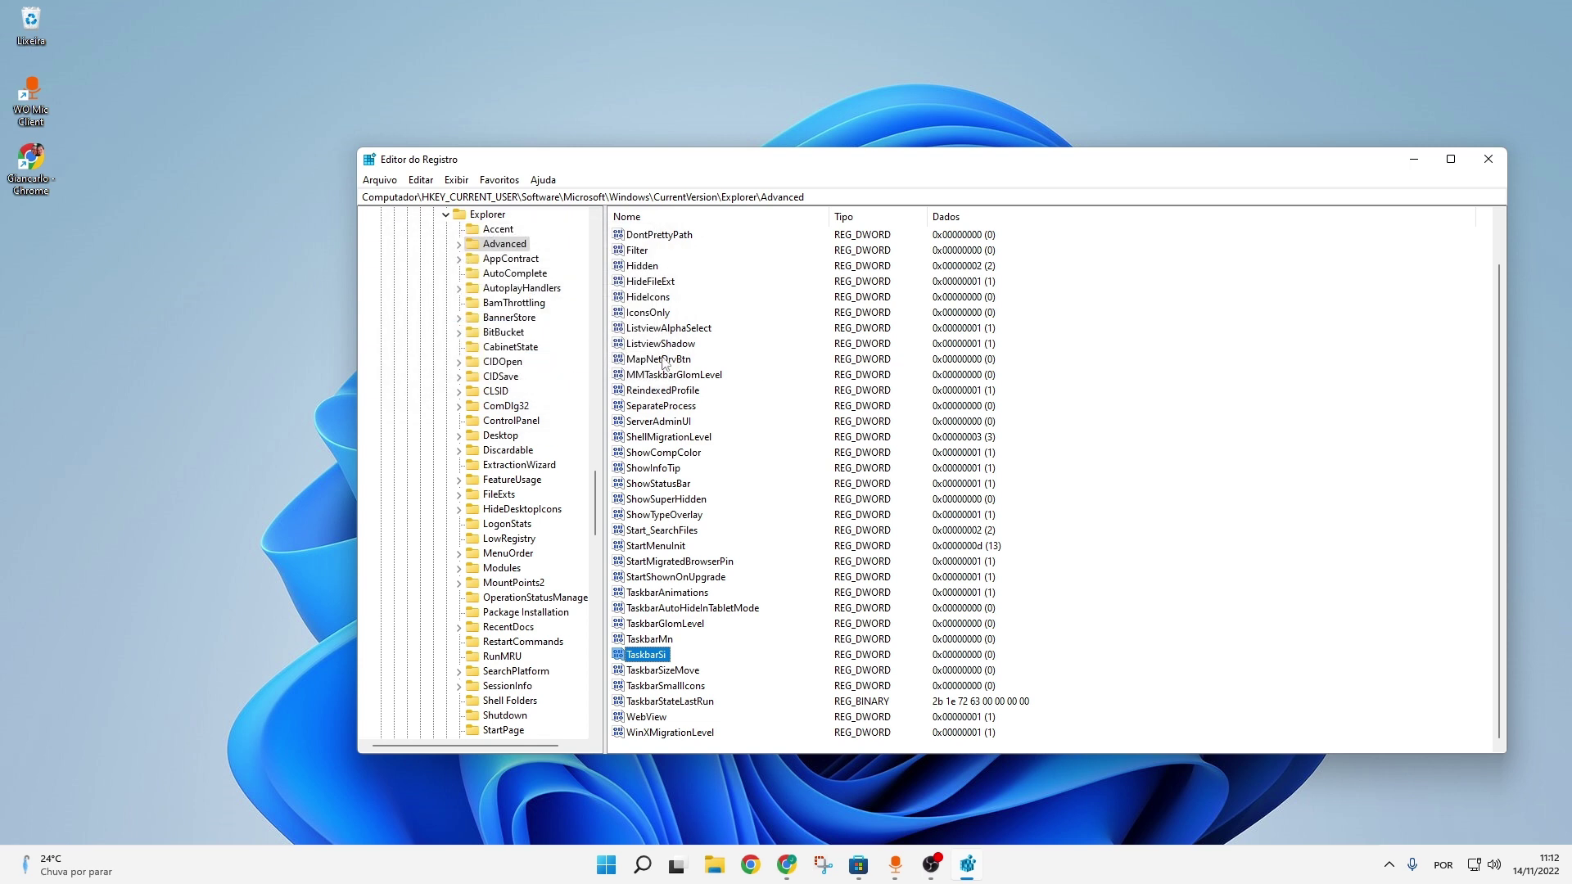
right_click(1127, 409)
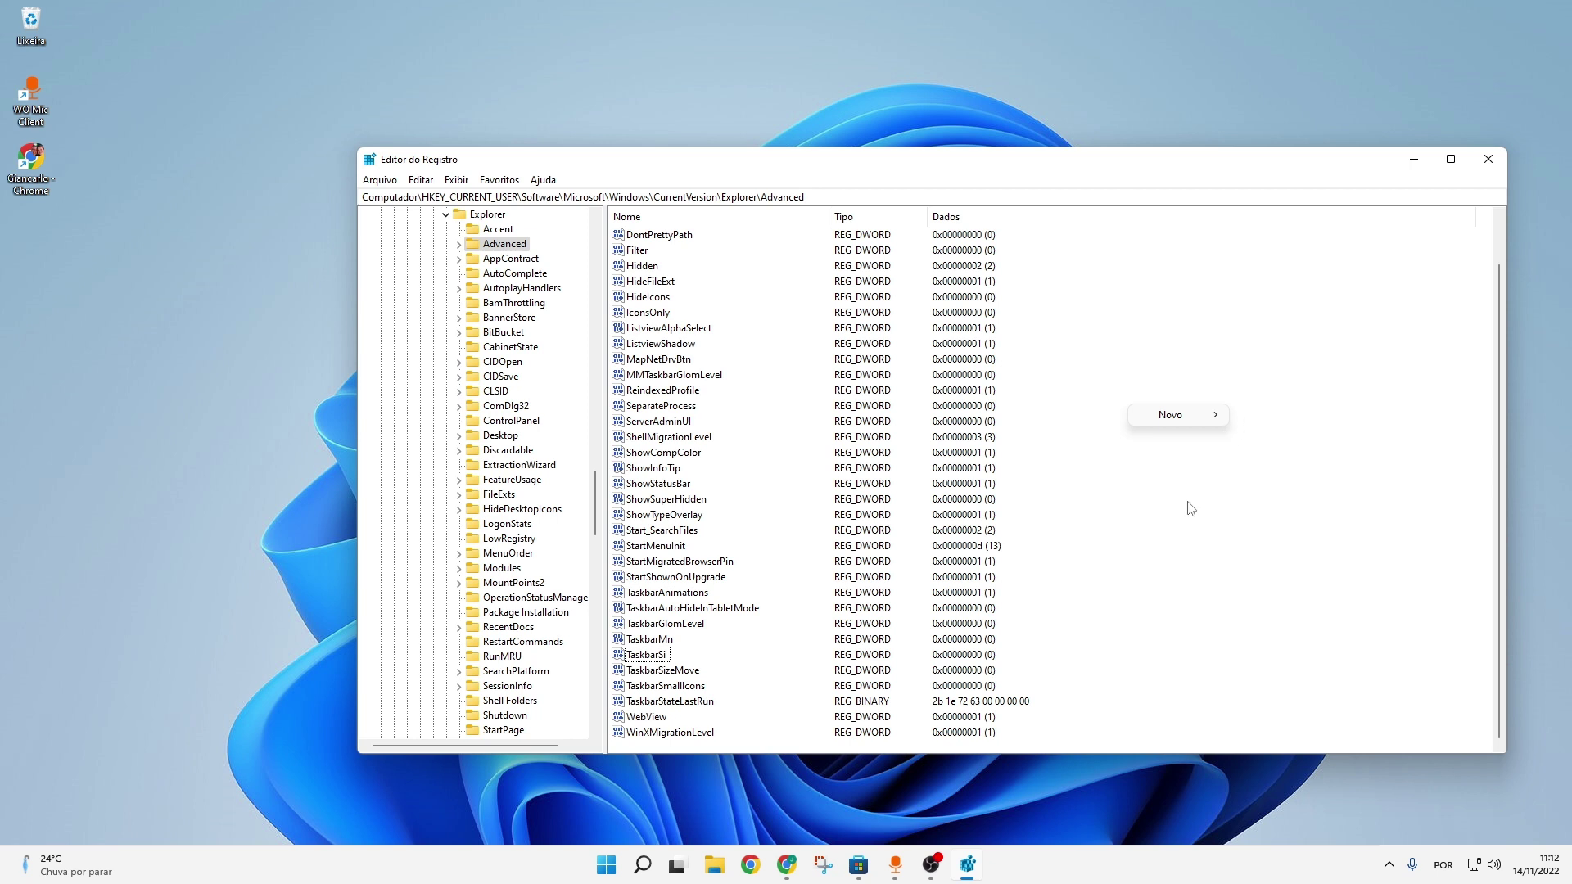
click(1151, 540)
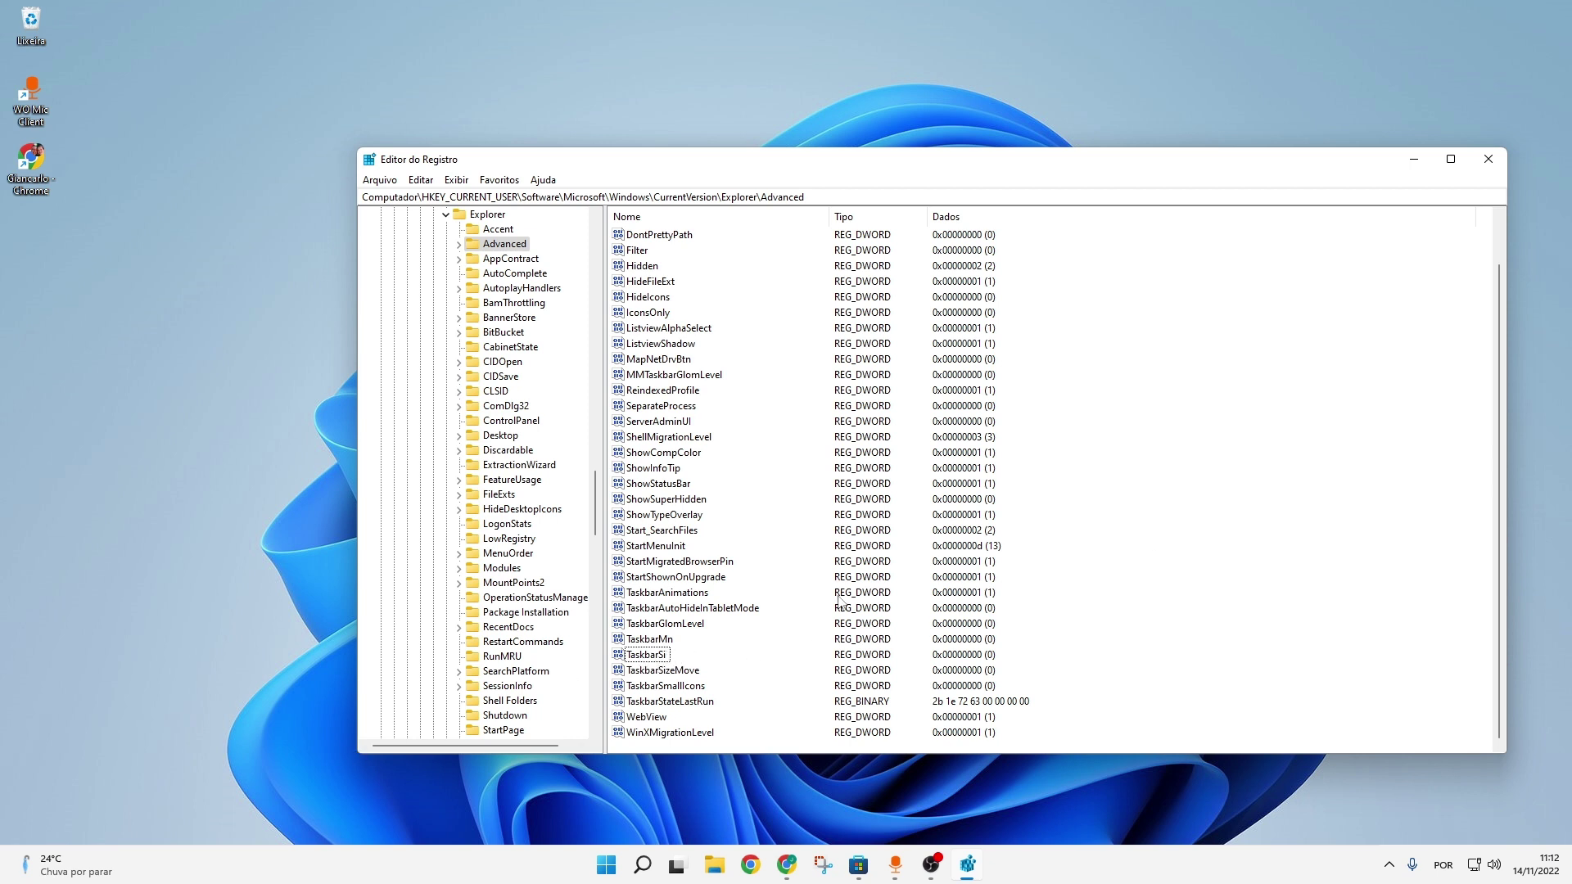
double_click(666, 658)
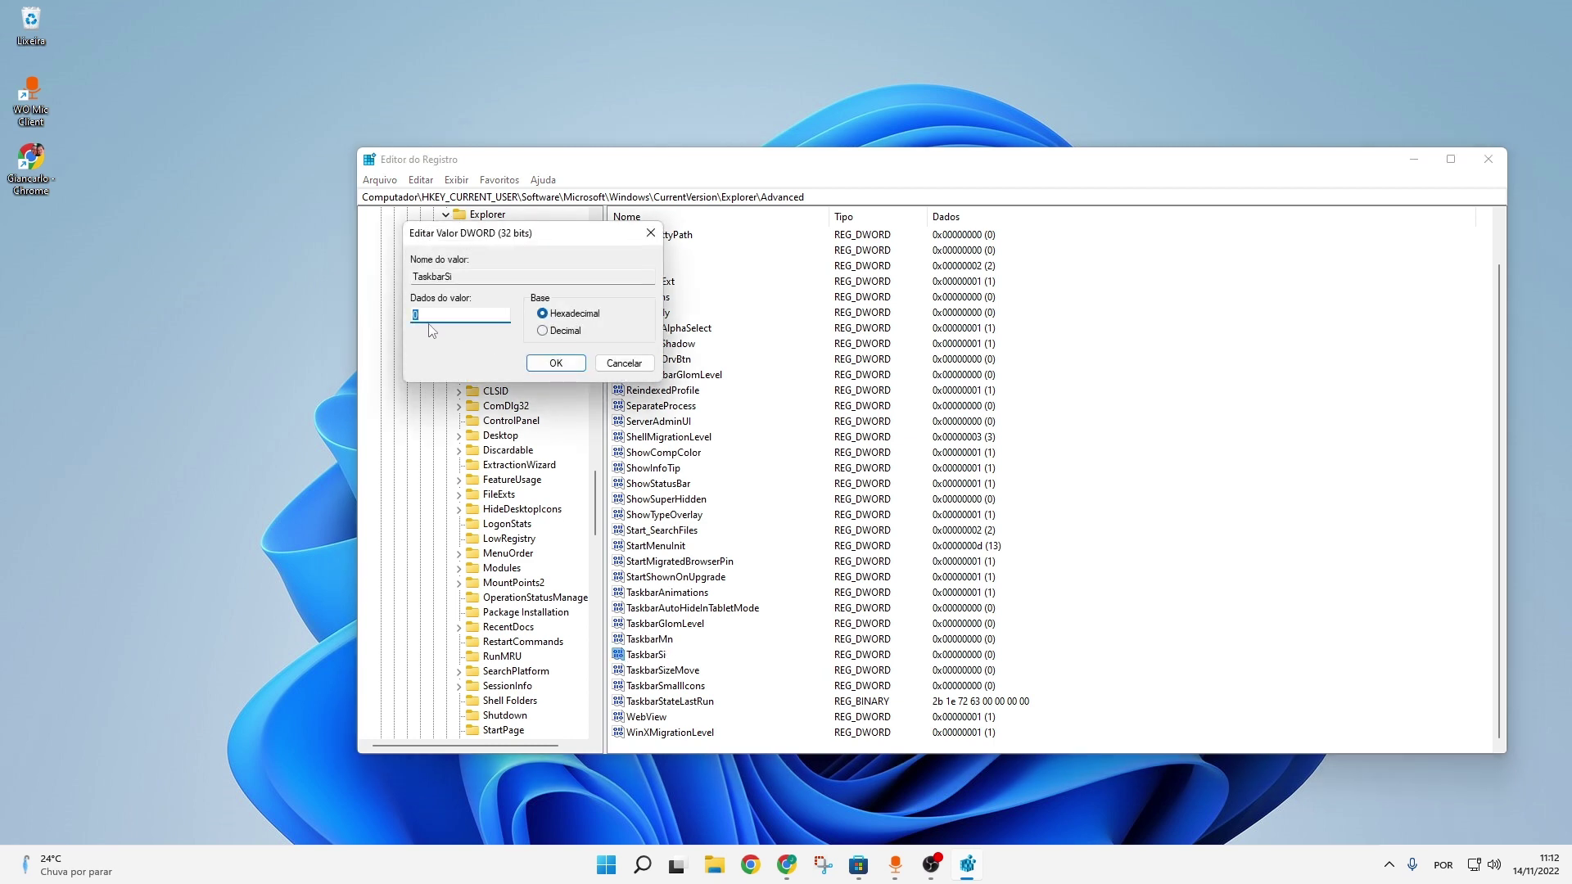
click(556, 364)
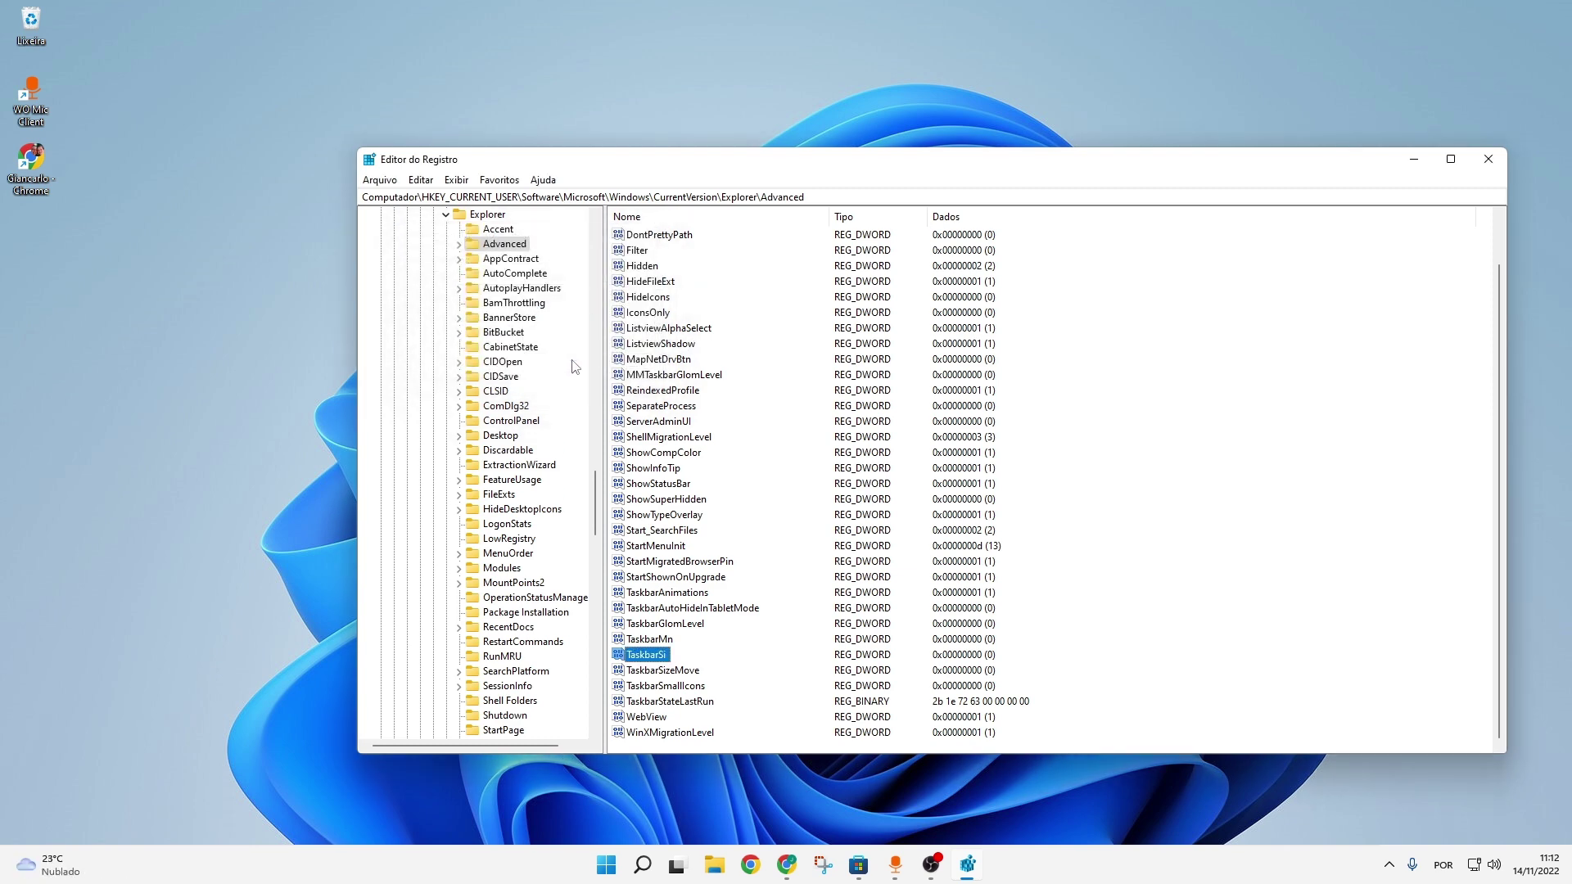
Minimize the Registry Editor, search the system for "ger" and open the Gerenciador de Tarefas
click(1417, 165)
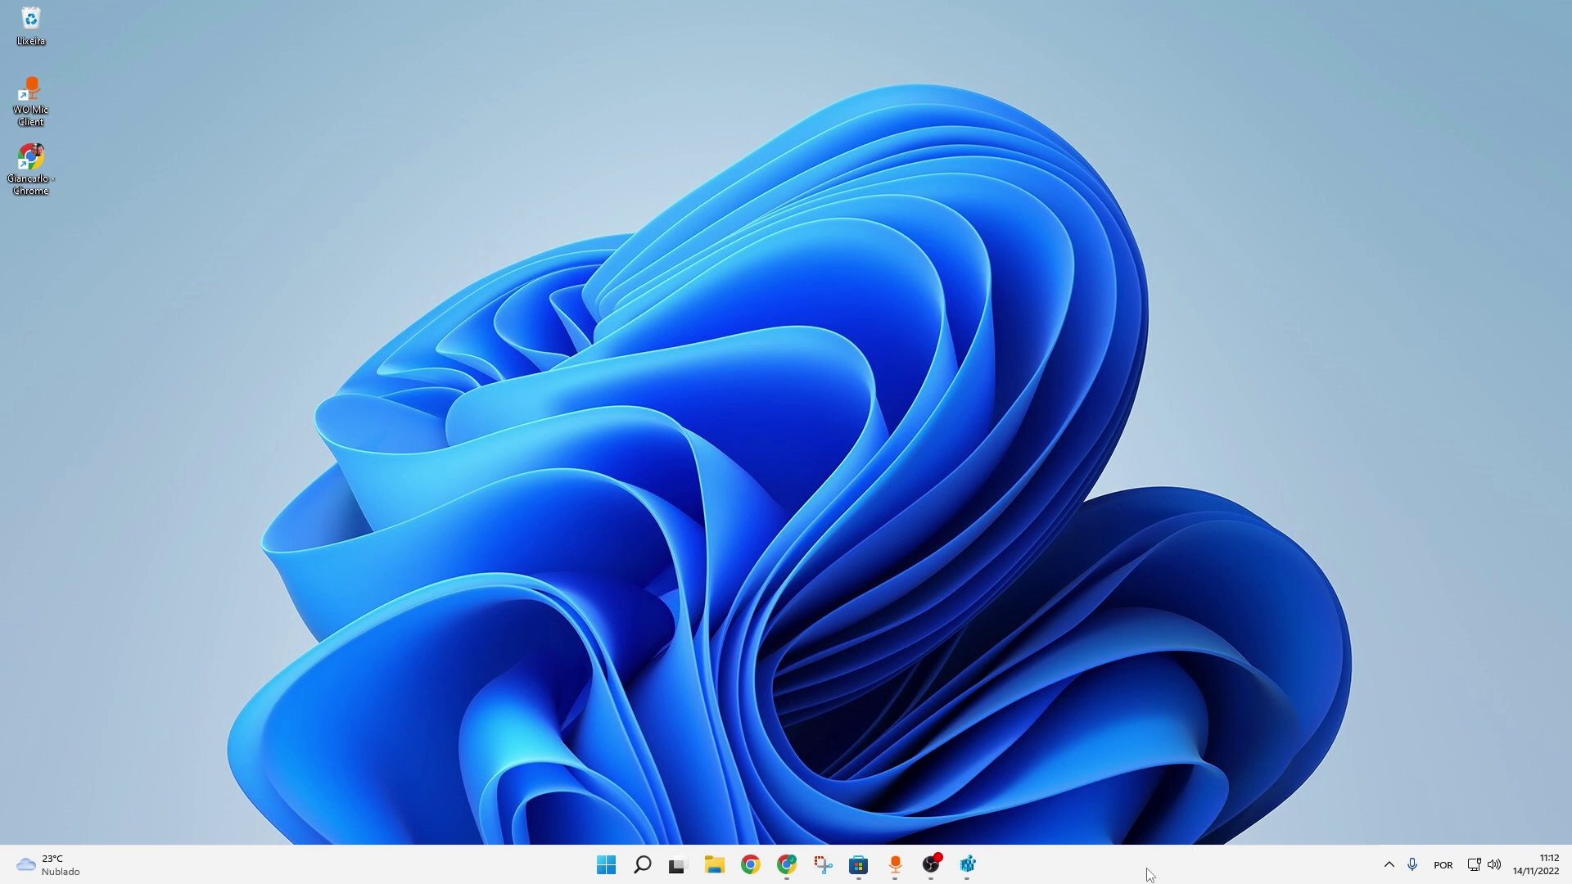
click(607, 873)
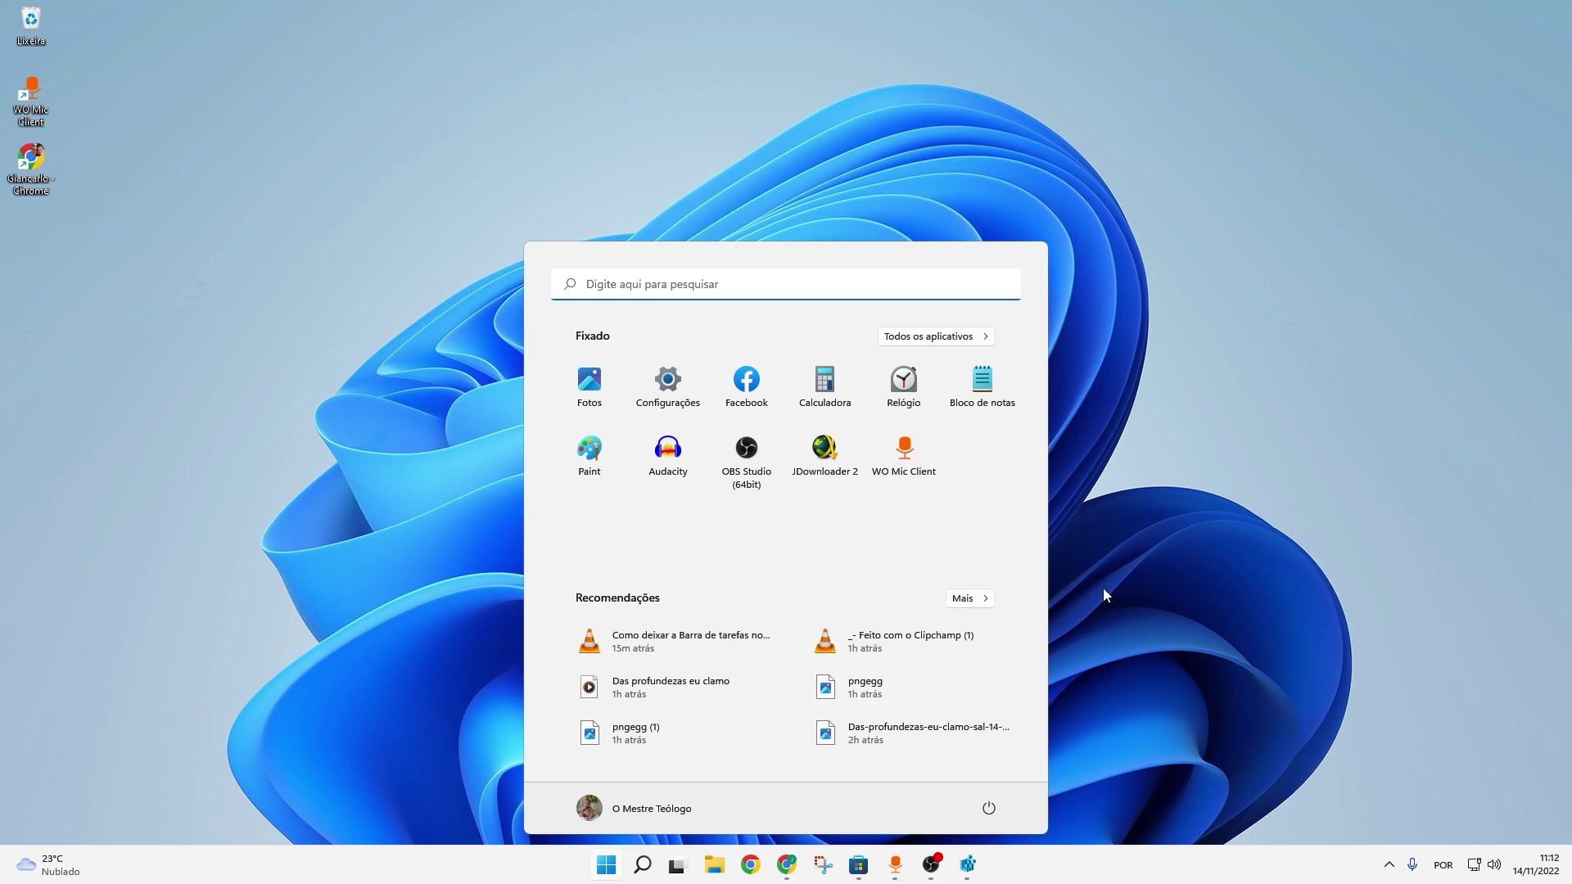
text(ger)
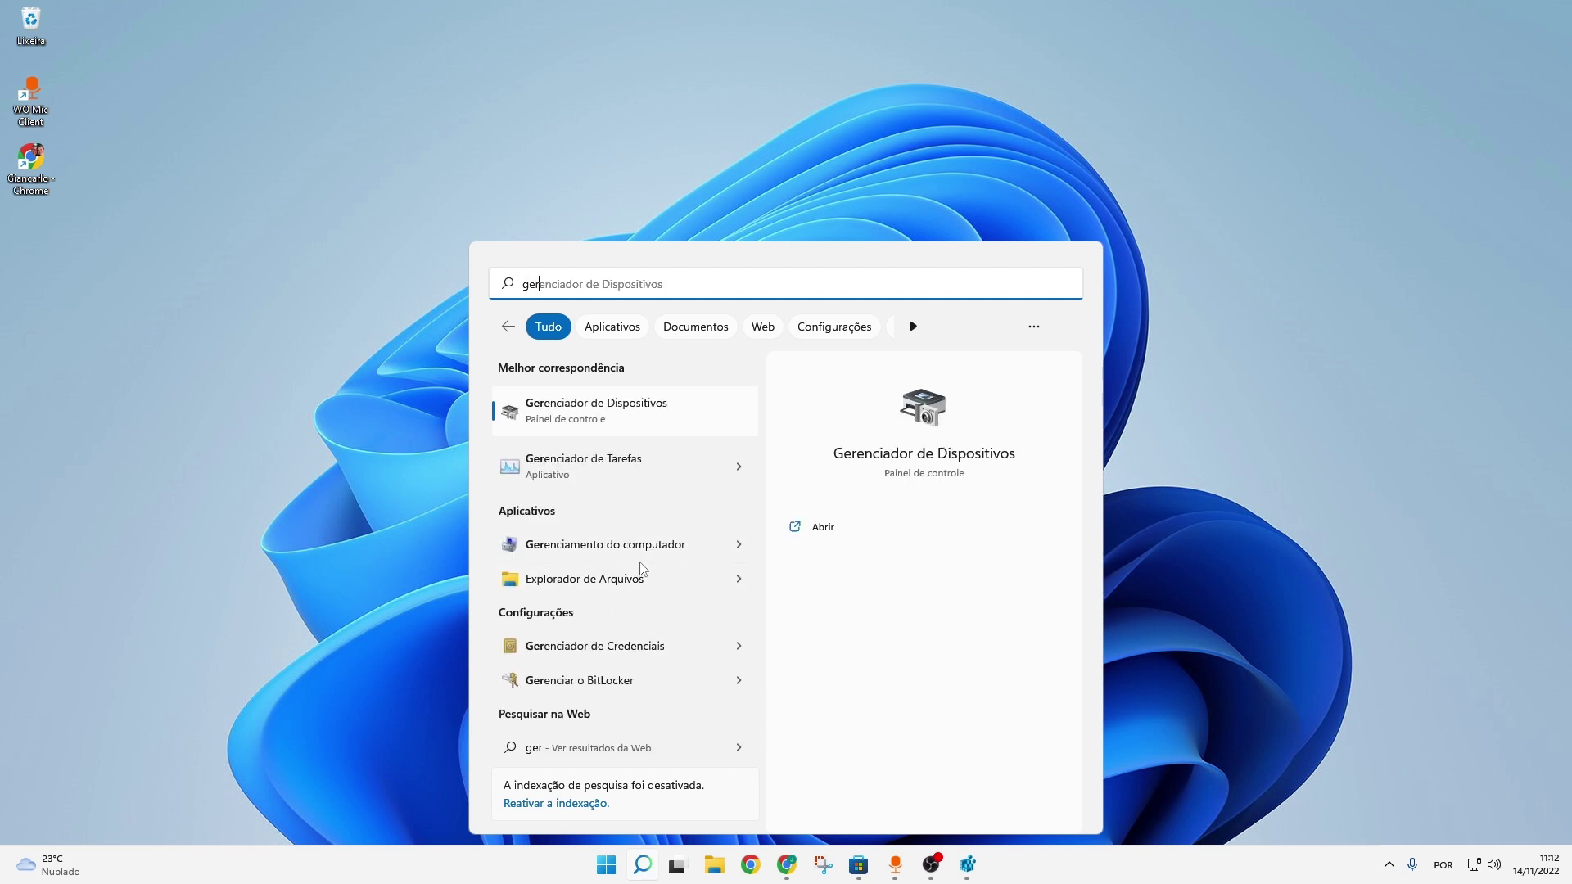
click(615, 478)
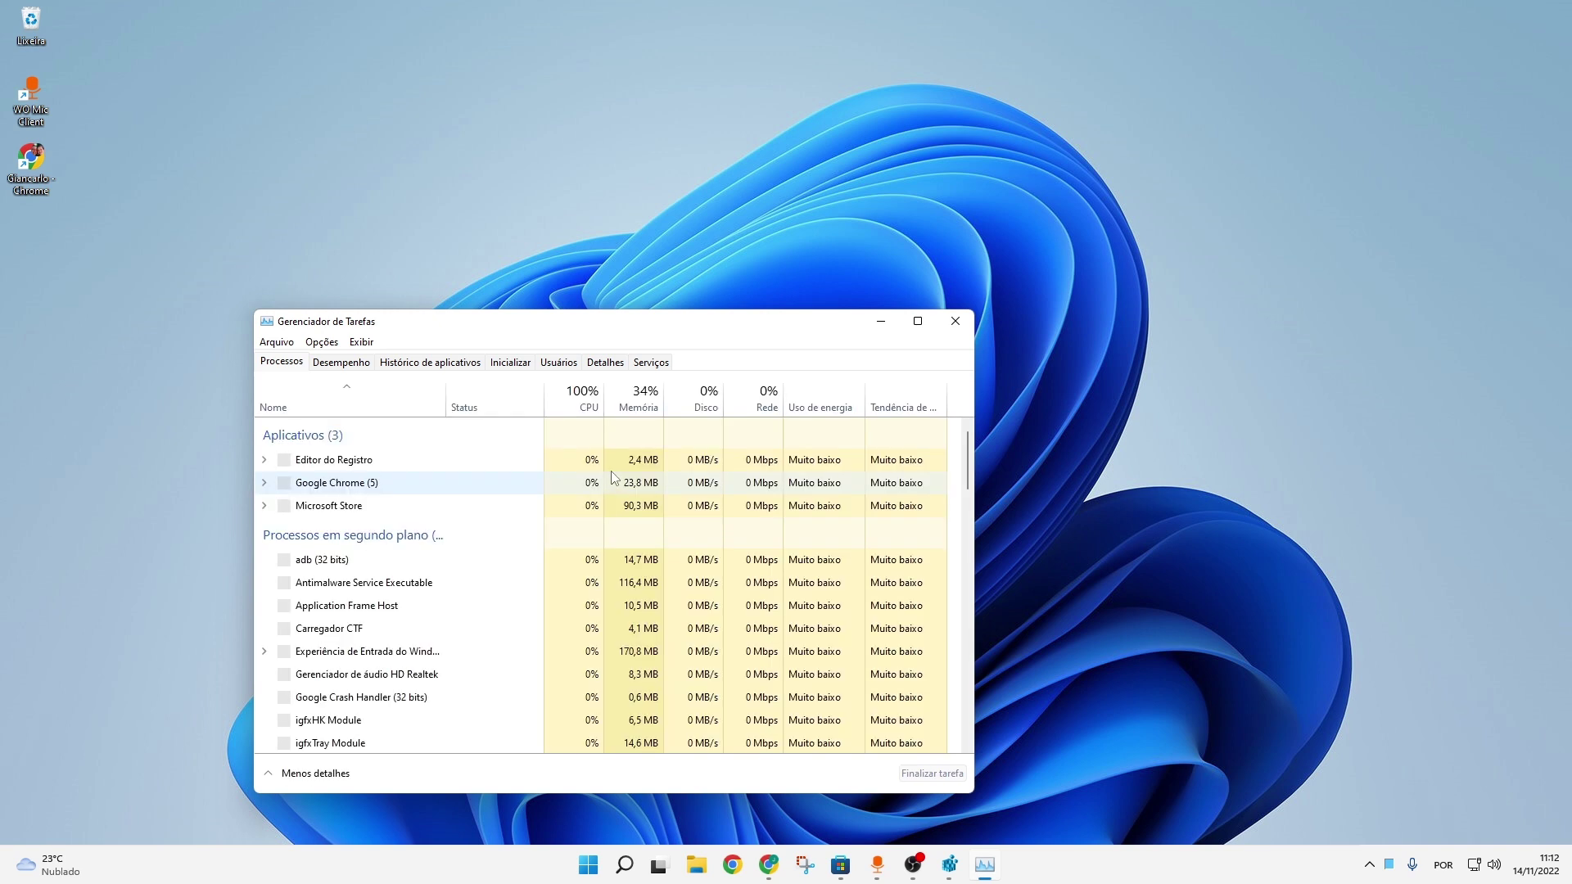
Restart the Windows Explorer process among the Processos do Windows and close the Gerenciador de Tarefas
scroll(970, 454, down, 4)
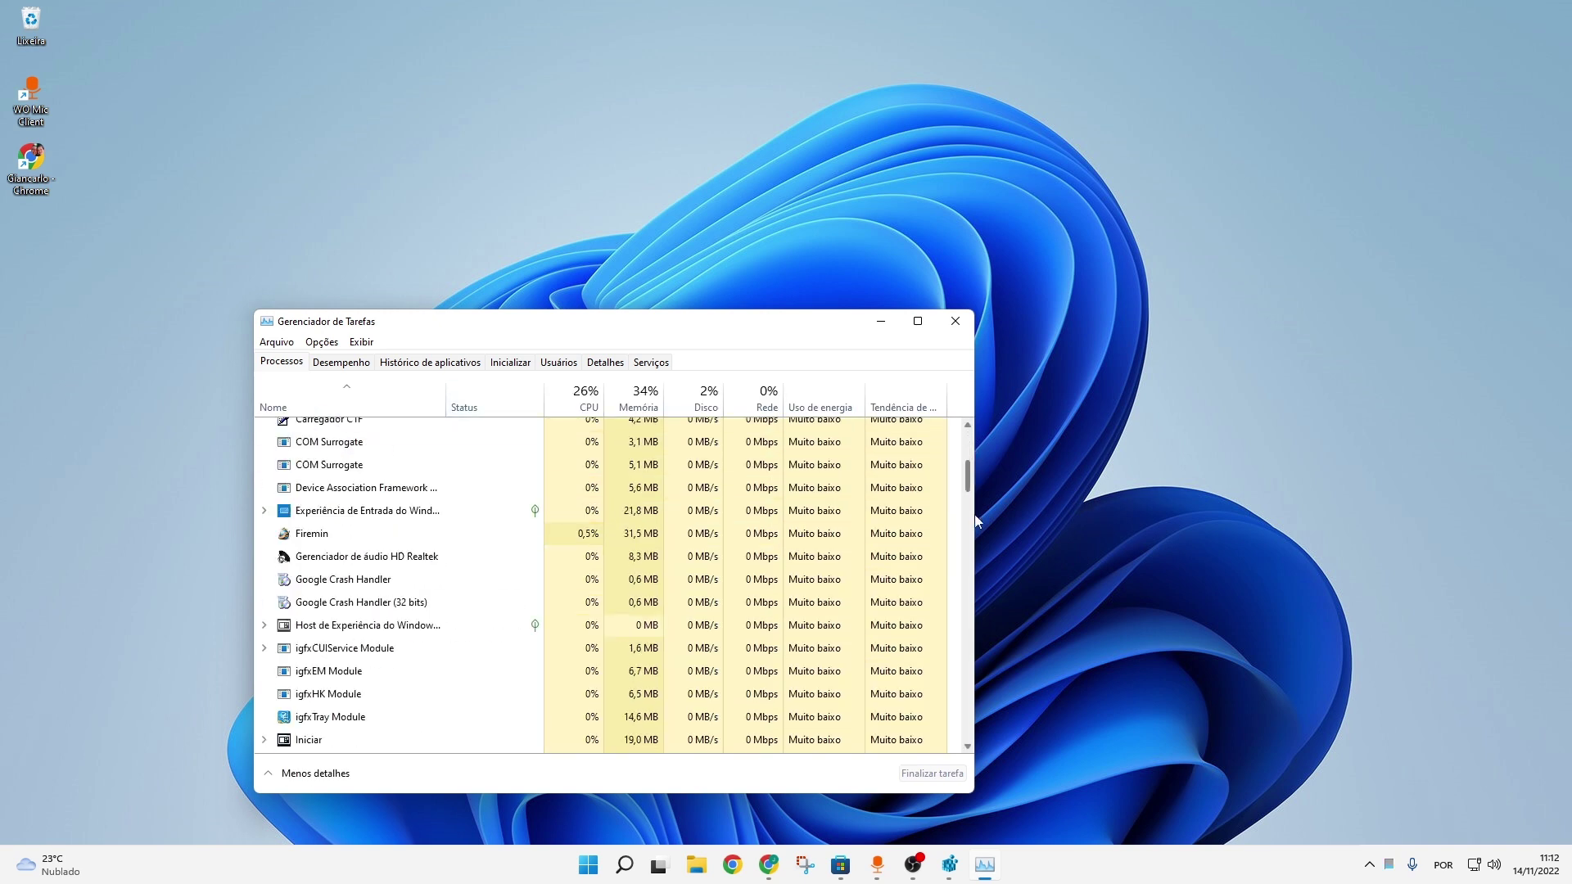
scroll(971, 454, up, 4)
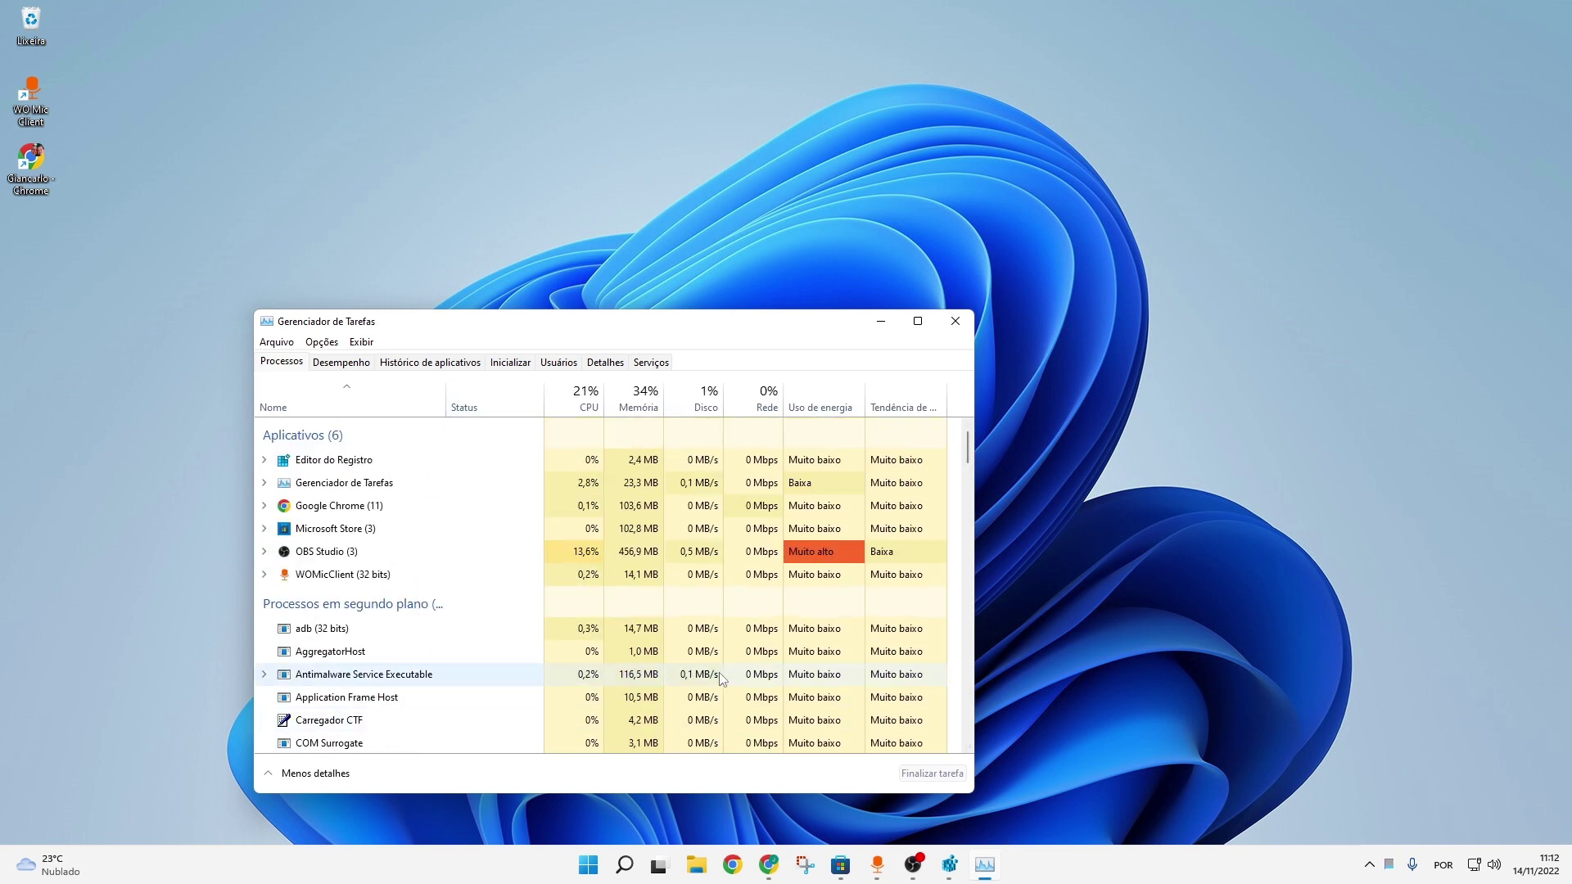
scroll(722, 670, down, 3)
scroll(724, 670, down, 8)
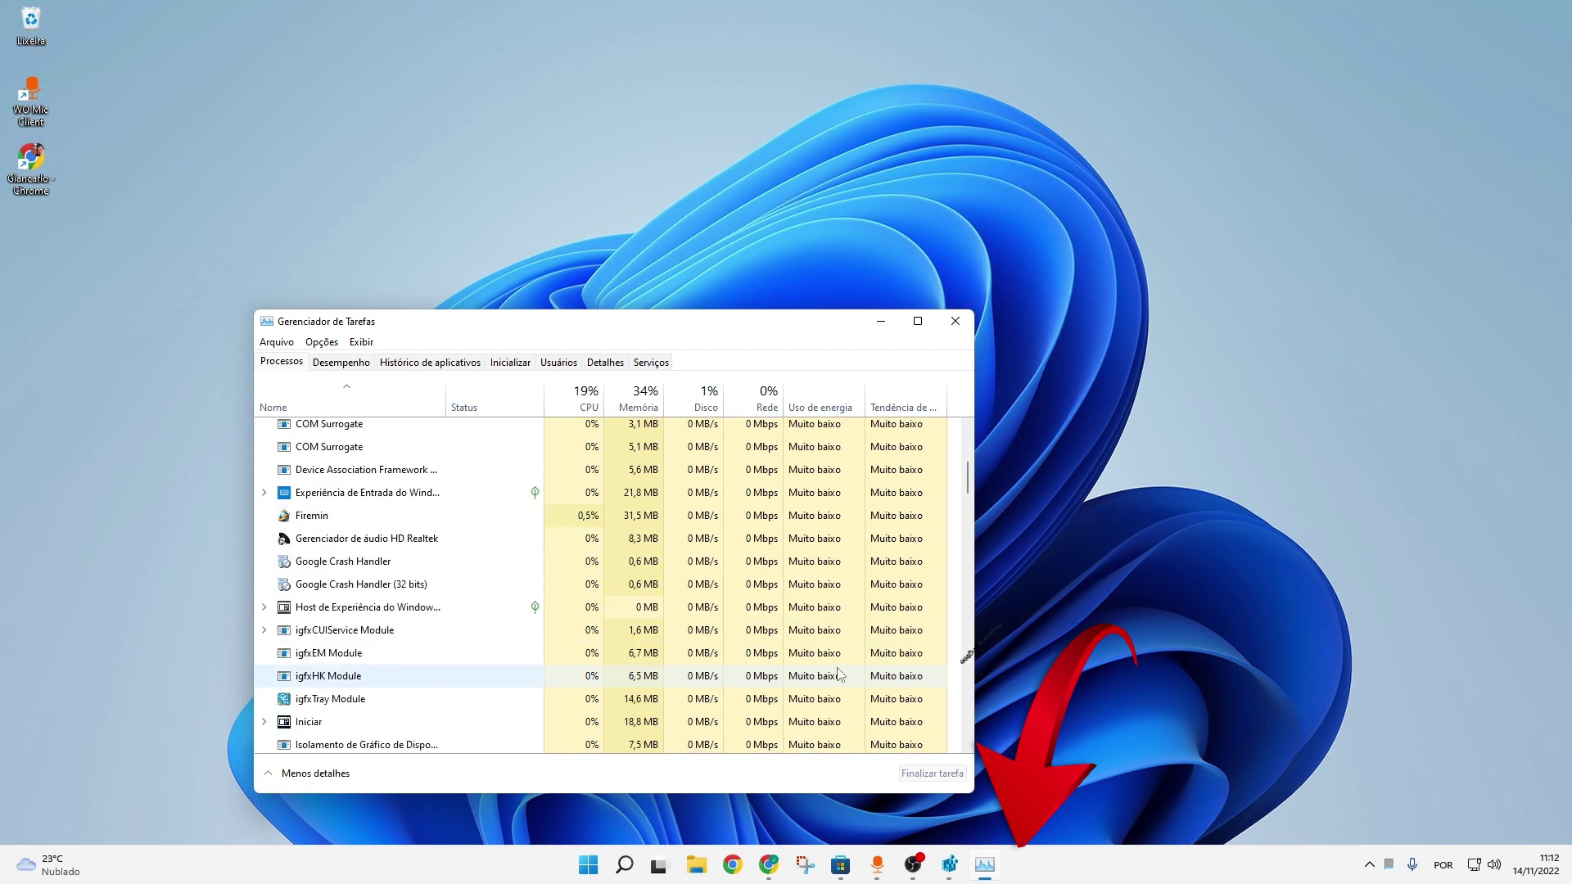
scroll(846, 629, down, 10)
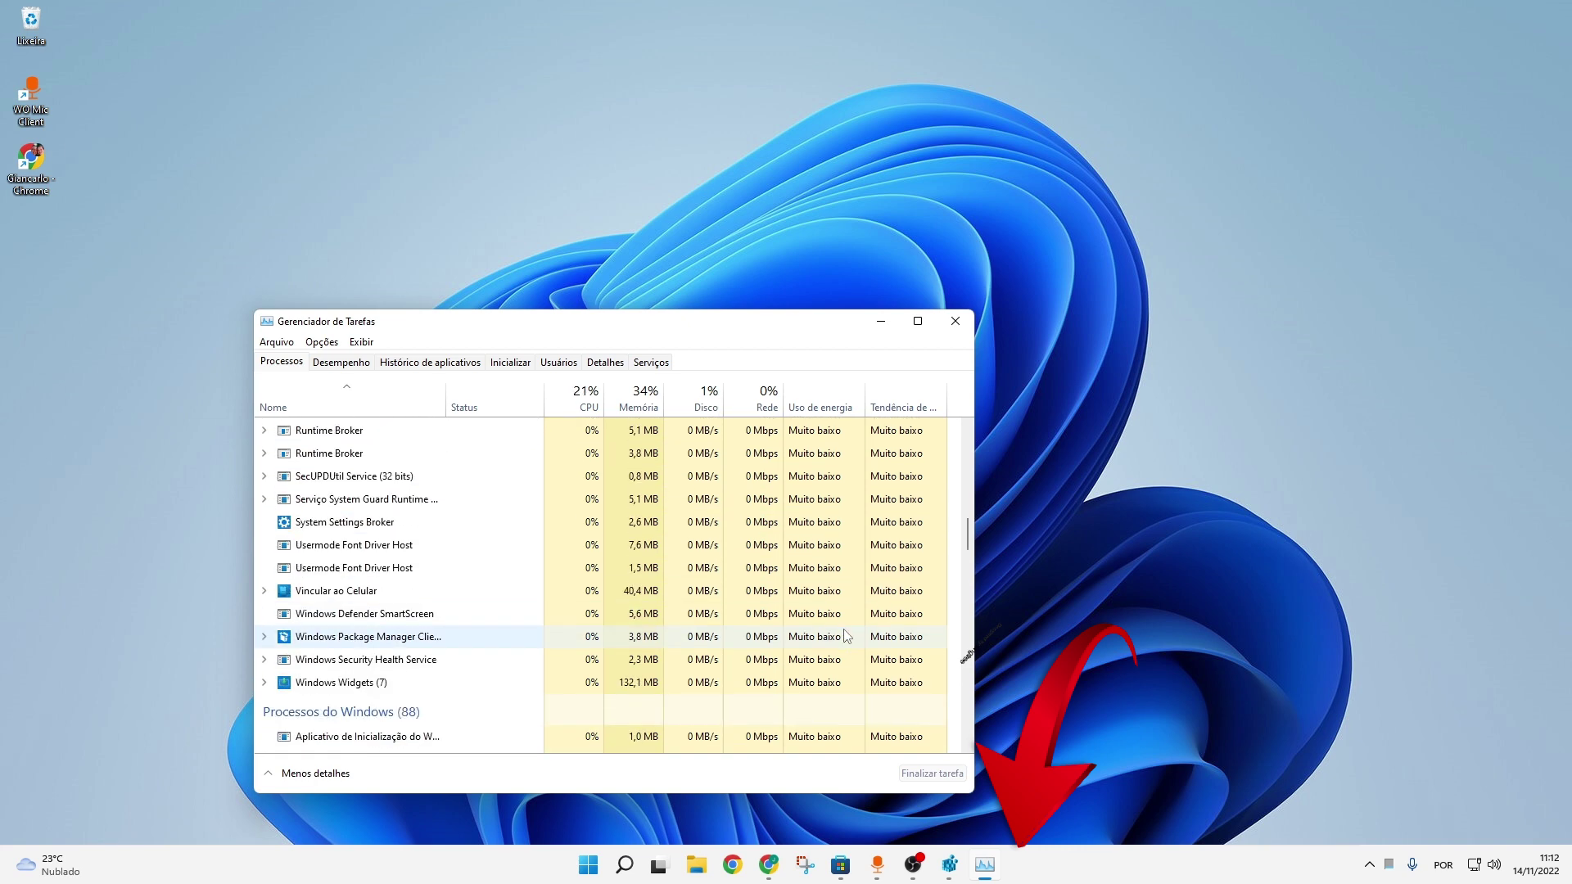
scroll(839, 642, down, 2)
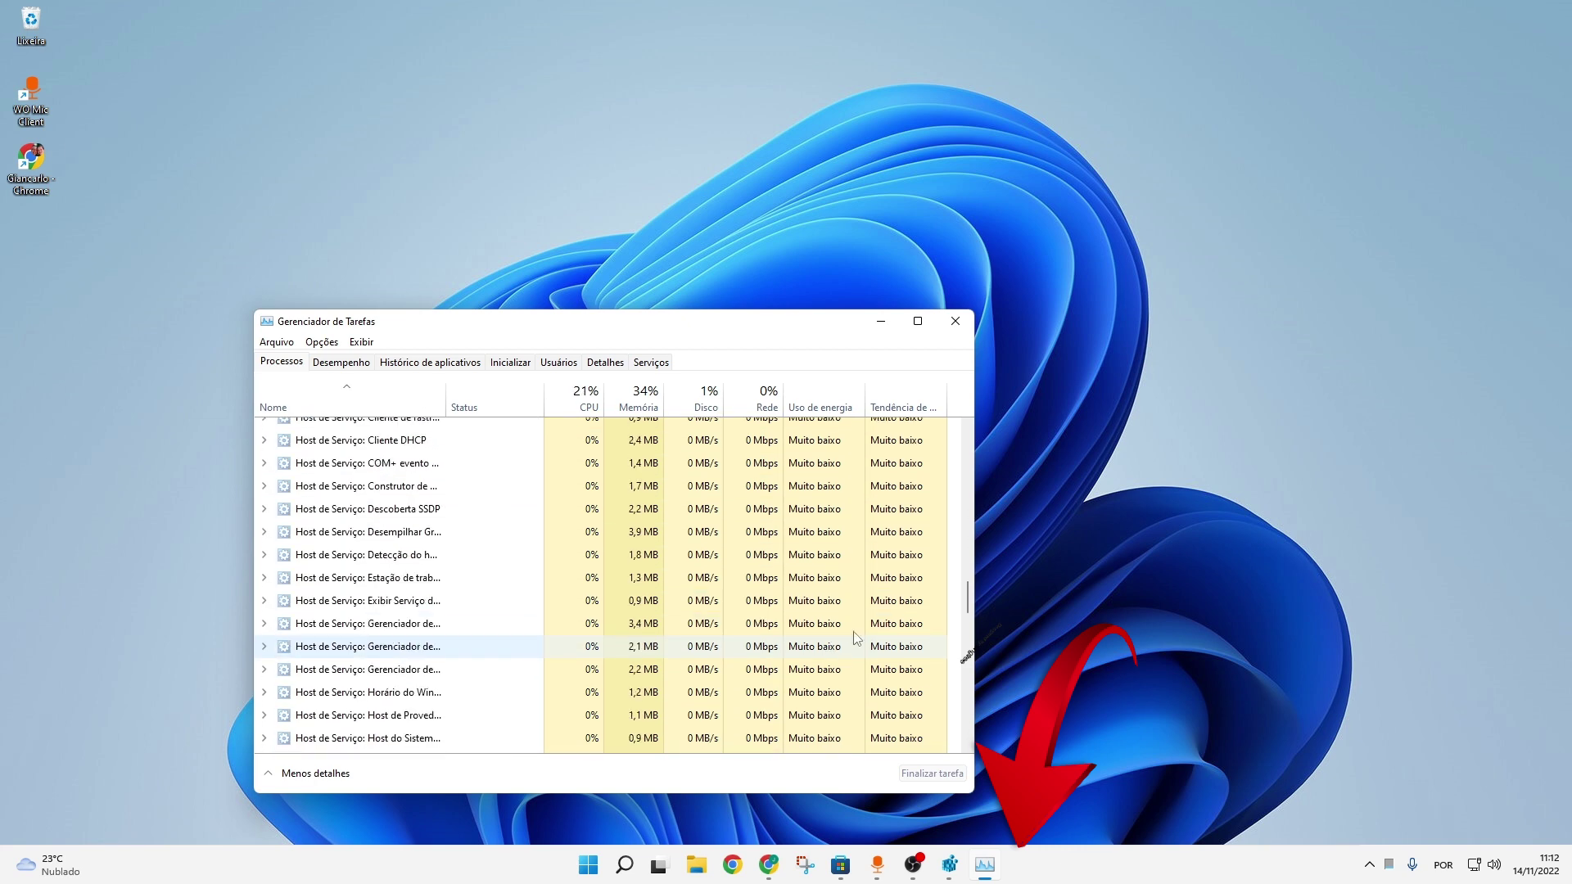
drag(967, 583, 967, 727)
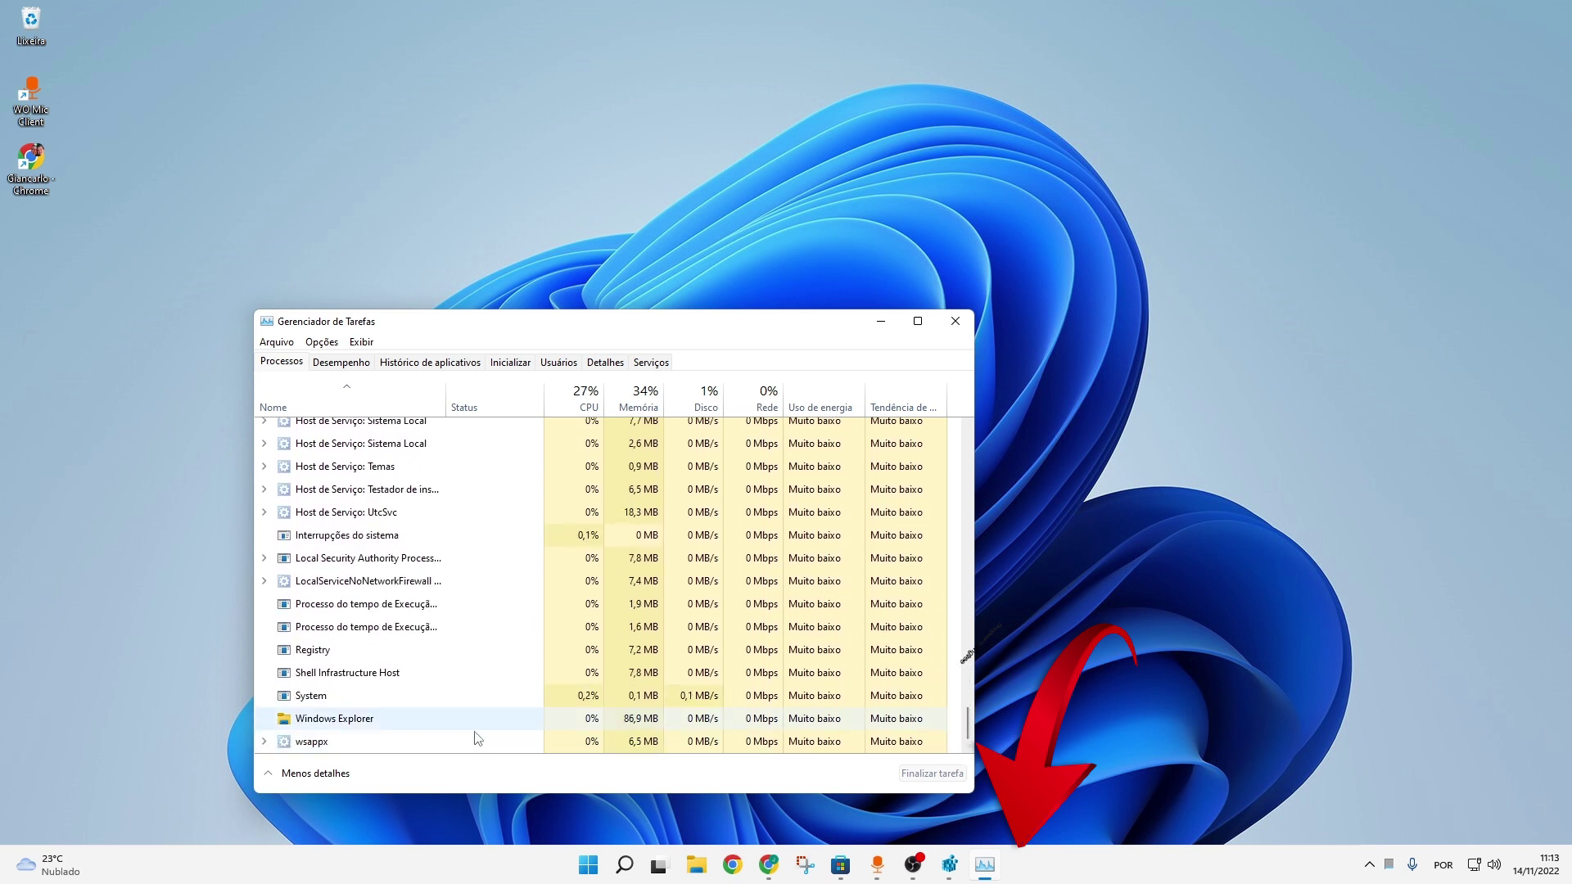
right_click(401, 727)
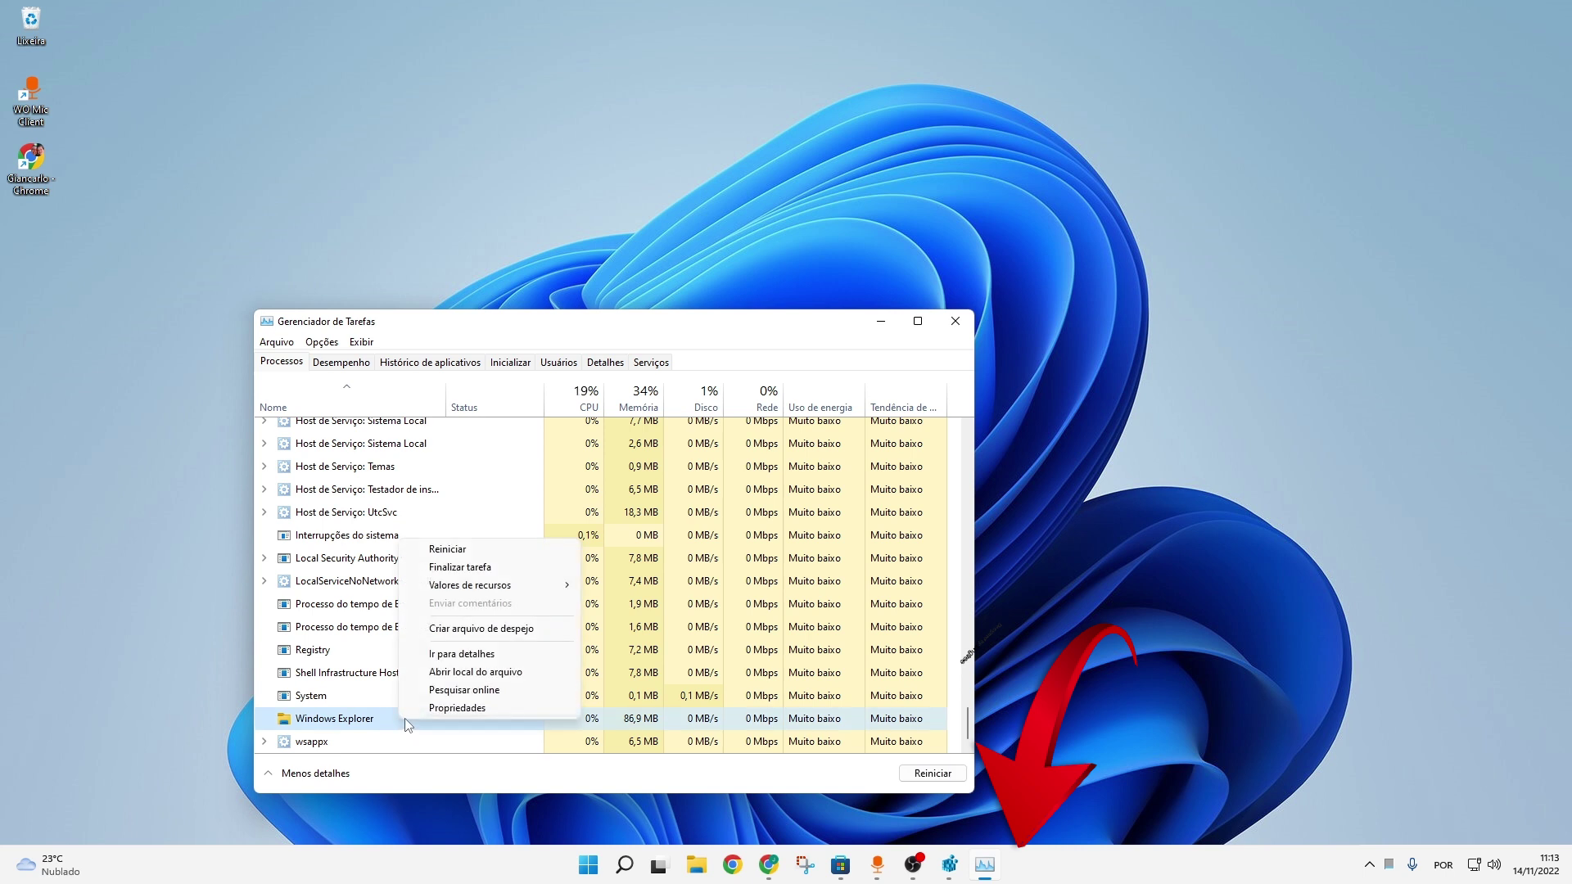
click(475, 552)
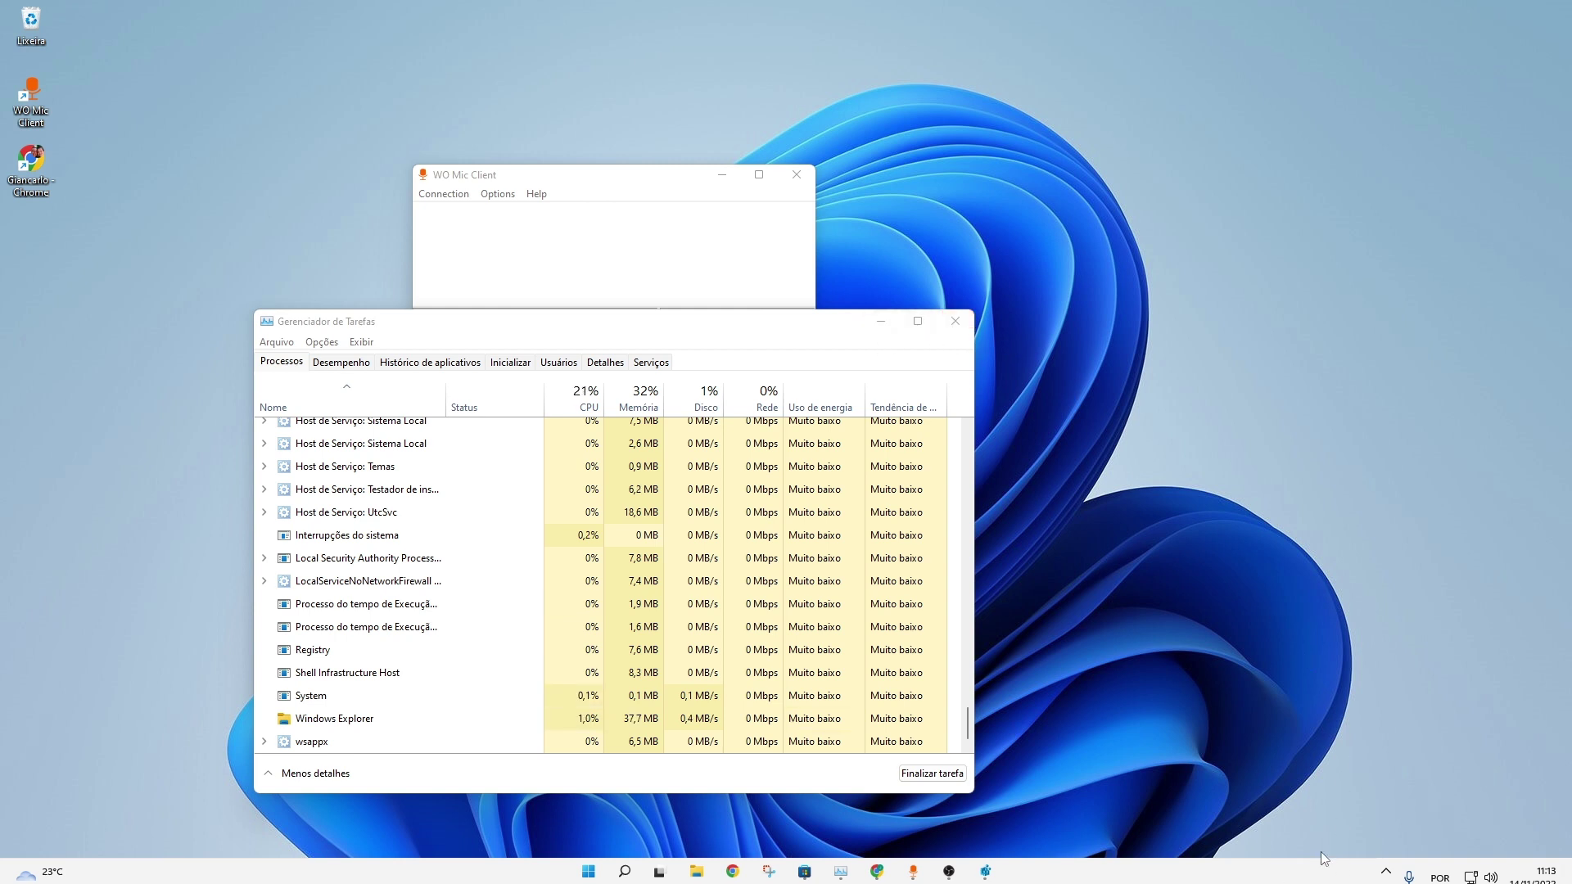
click(954, 322)
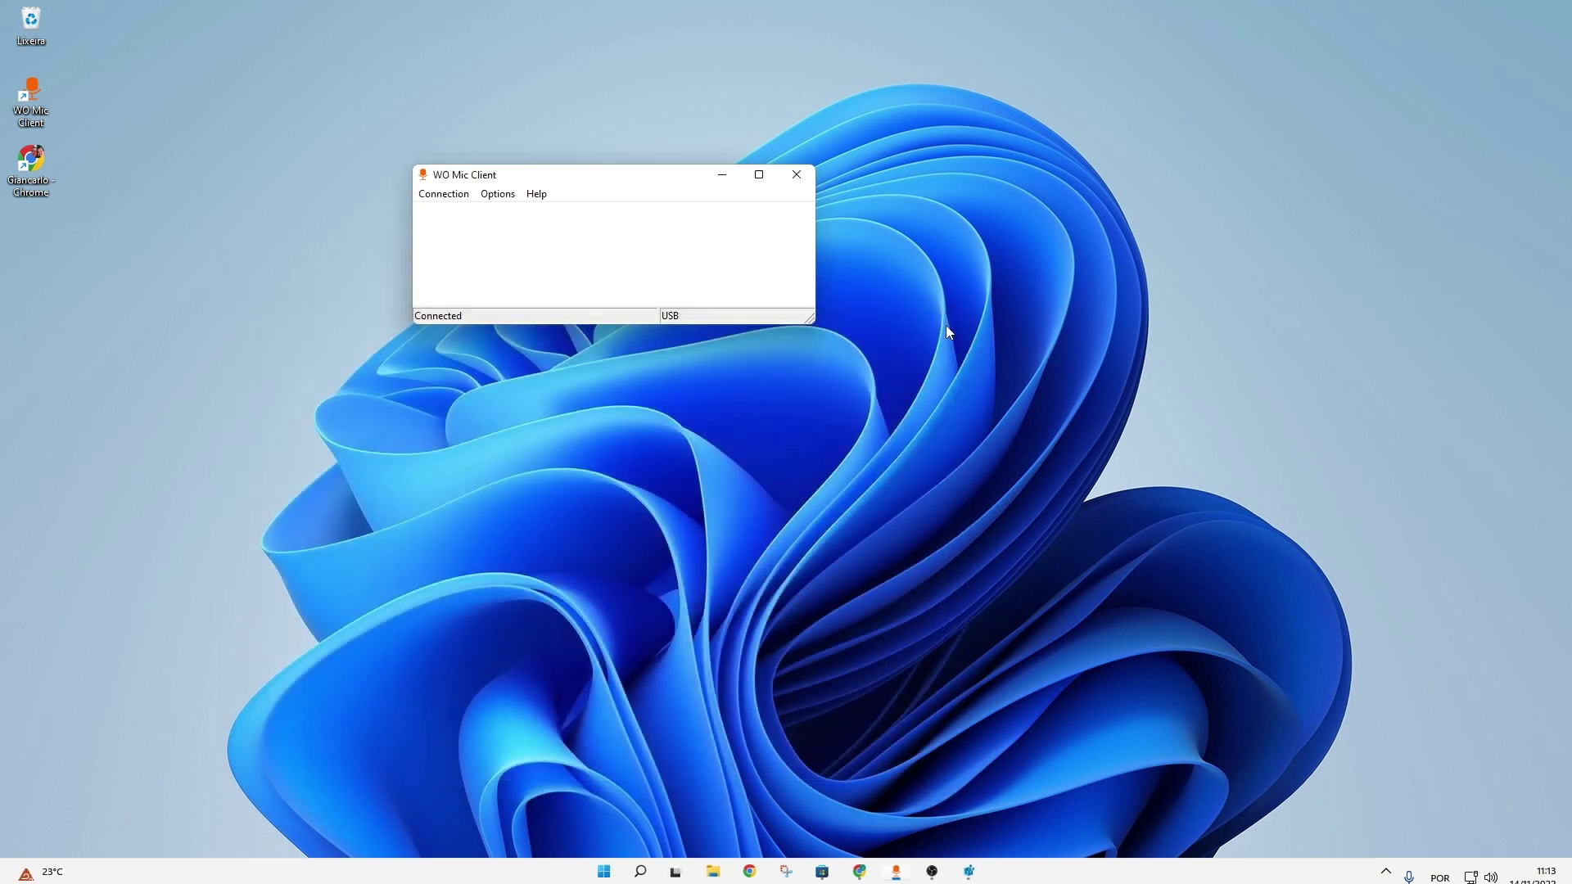
Minimize WO Mic Client, switch to the Microsoft Store and launch TranslucentTB from the "translucent" search results
click(721, 181)
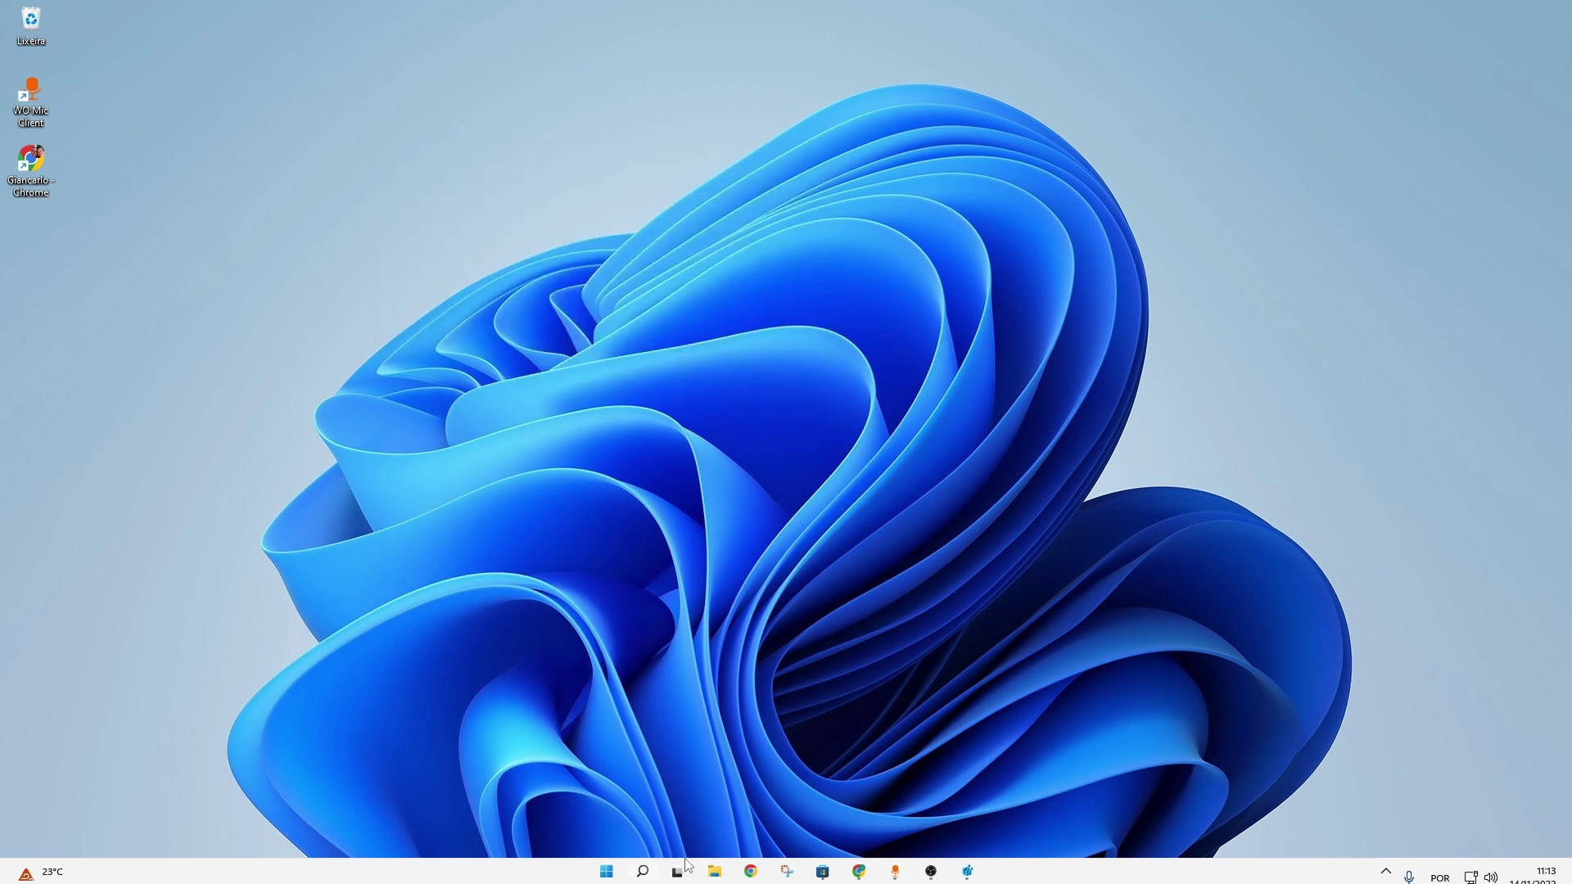
click(829, 873)
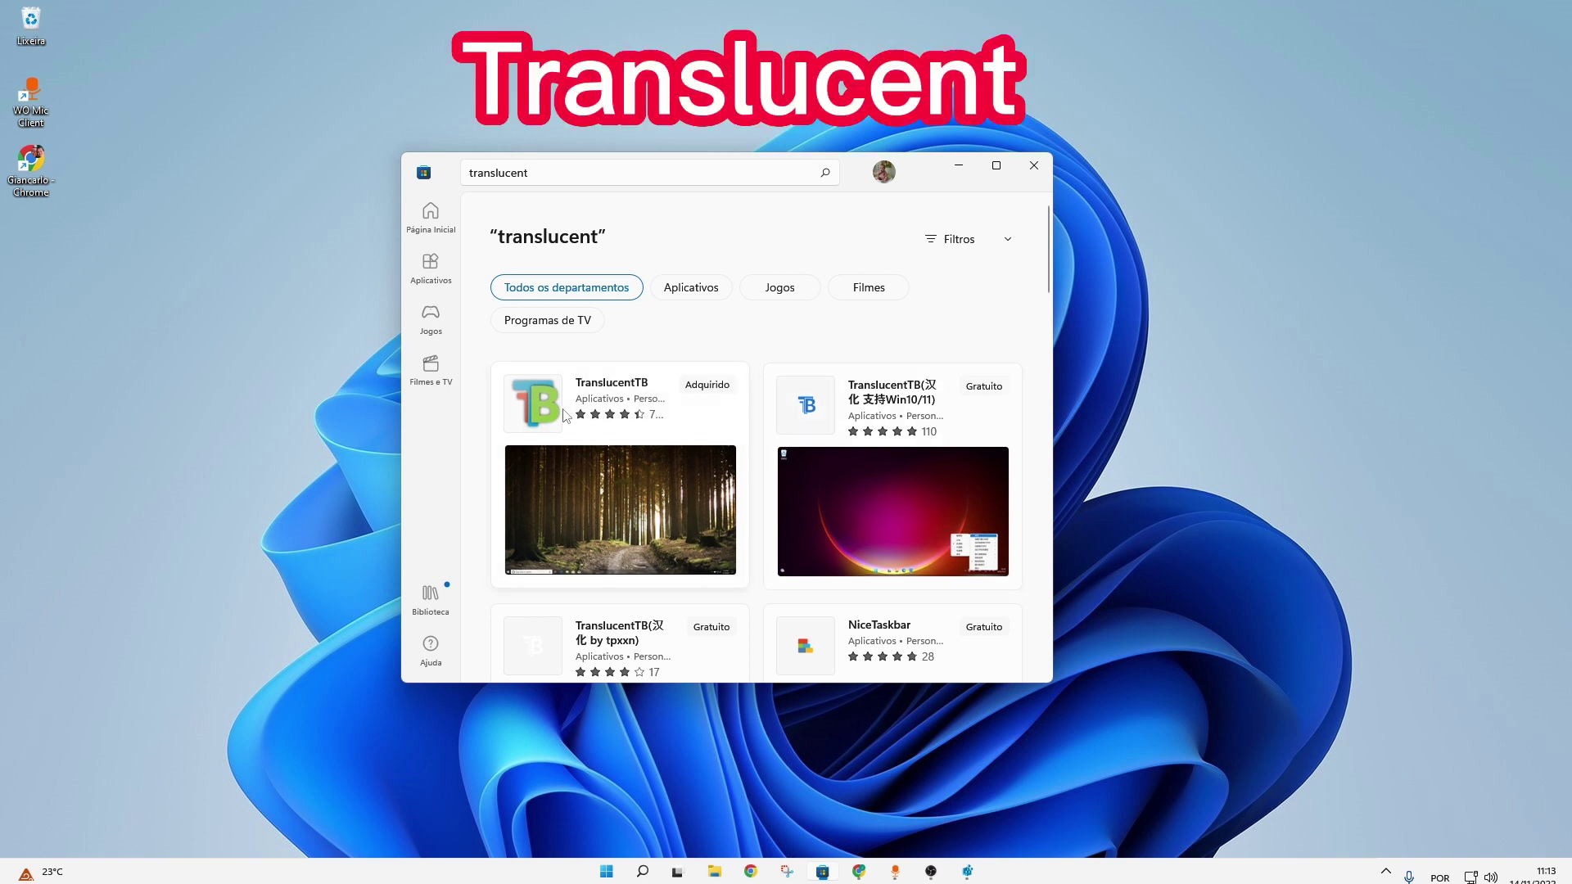
click(606, 393)
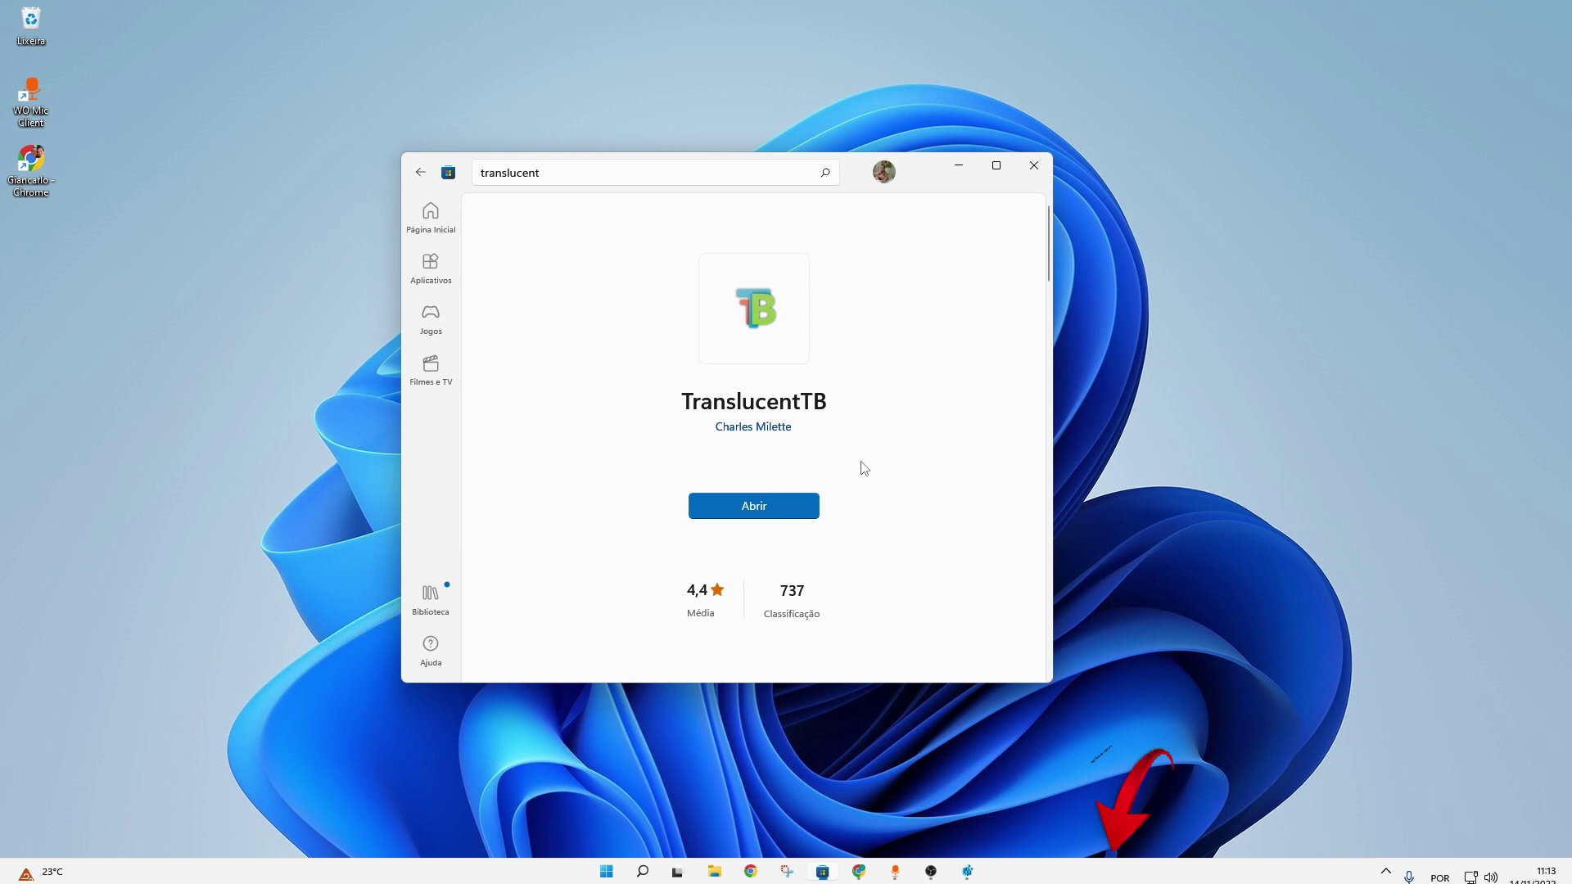
click(797, 510)
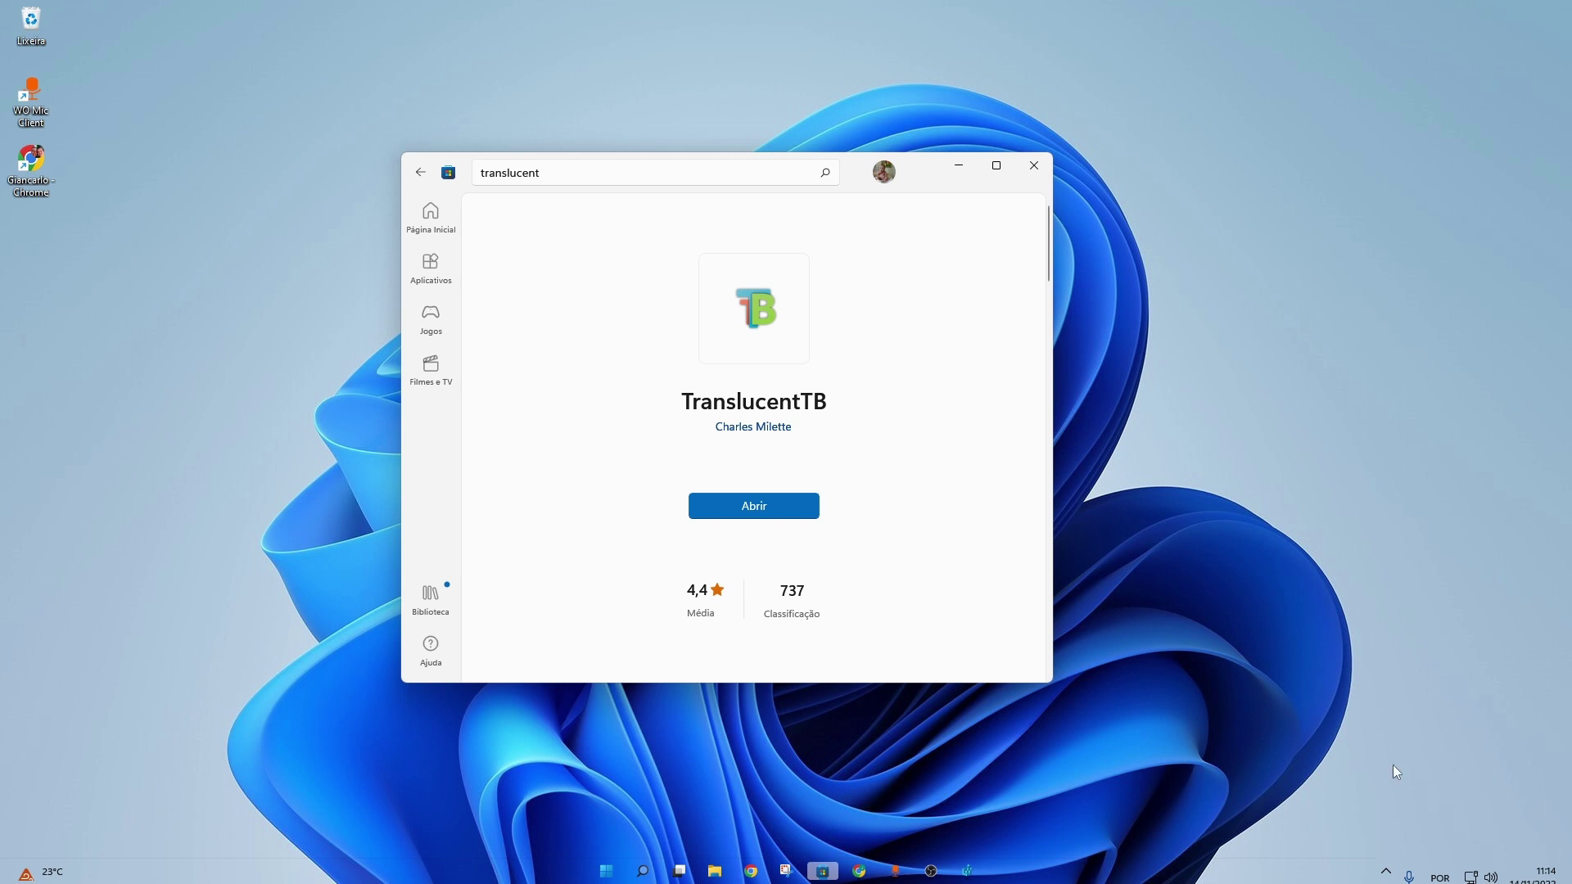
Examine the Start opened options of the TranslucentTB app running among the hidden system tray programs, leaving its settings as they are
click(1400, 873)
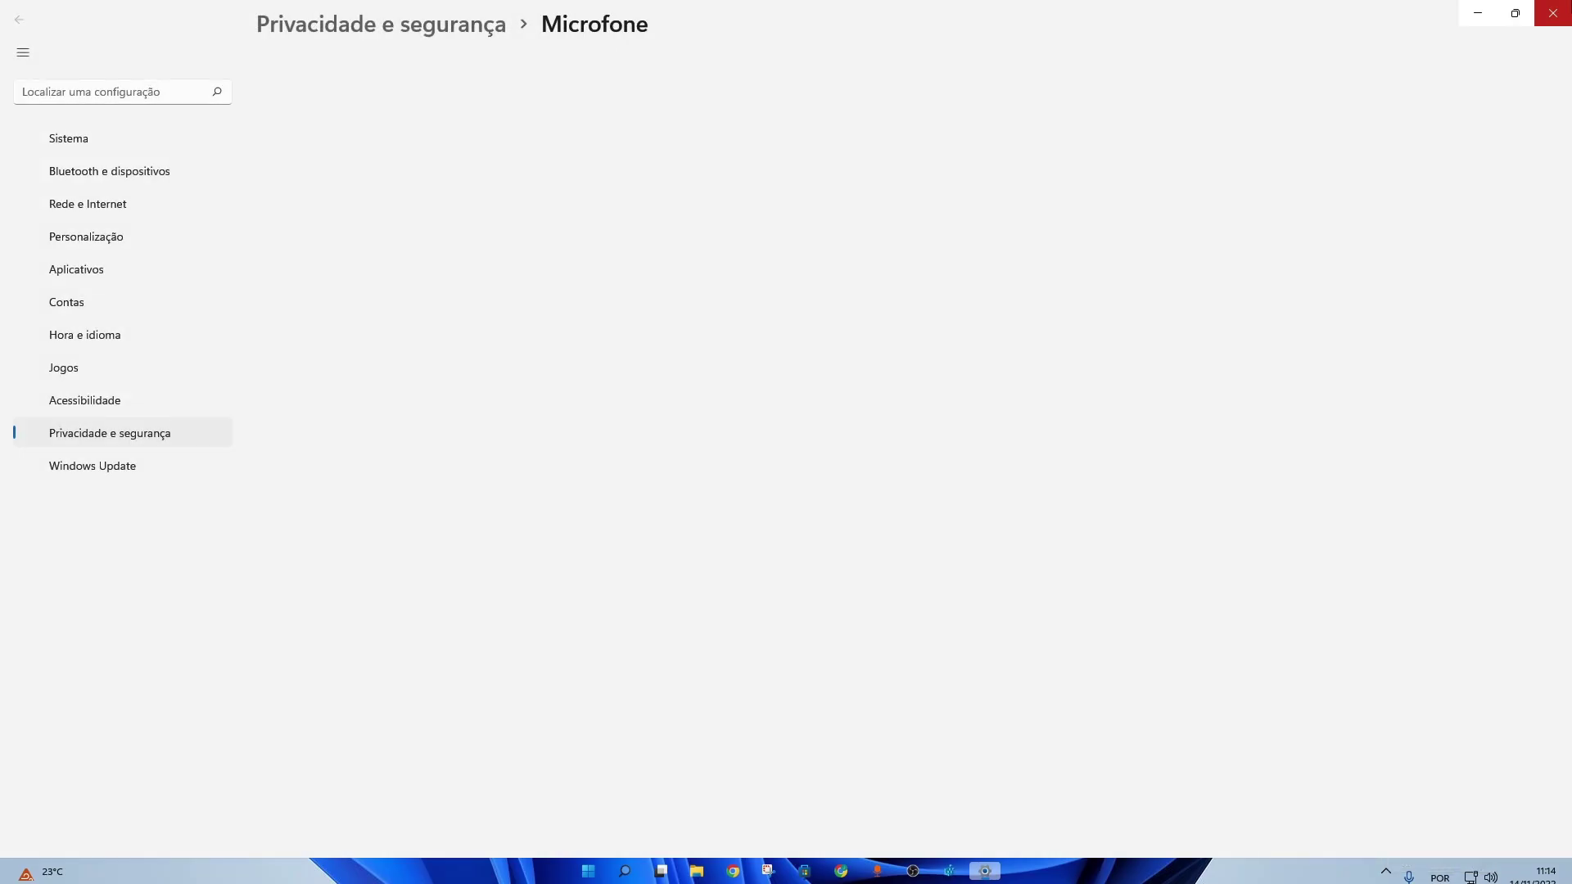
click(1551, 11)
click(1386, 871)
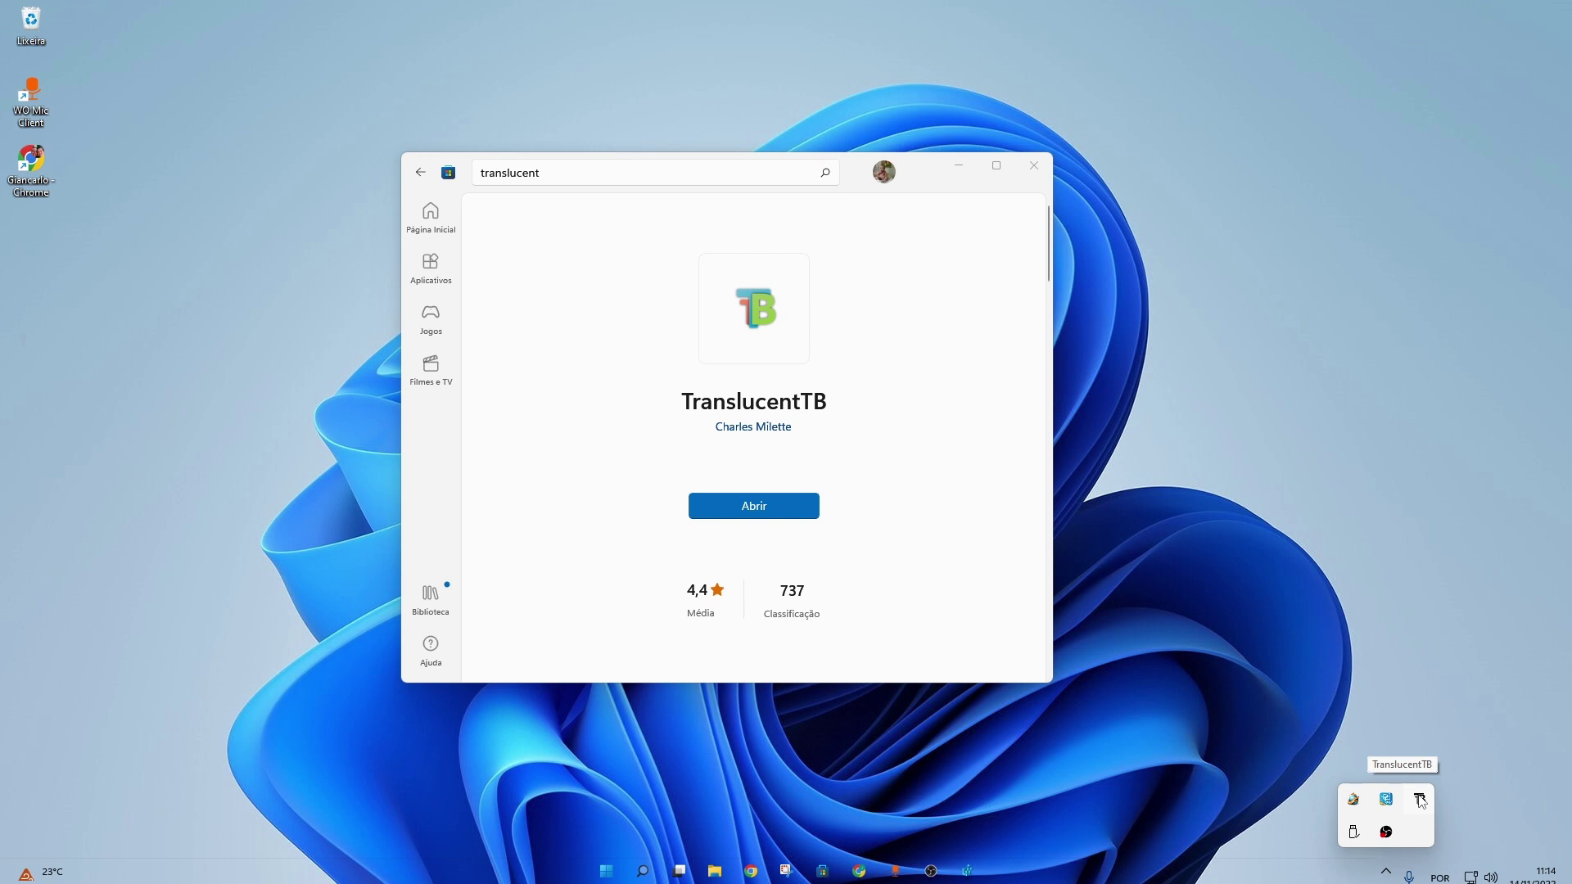
right_click(1421, 801)
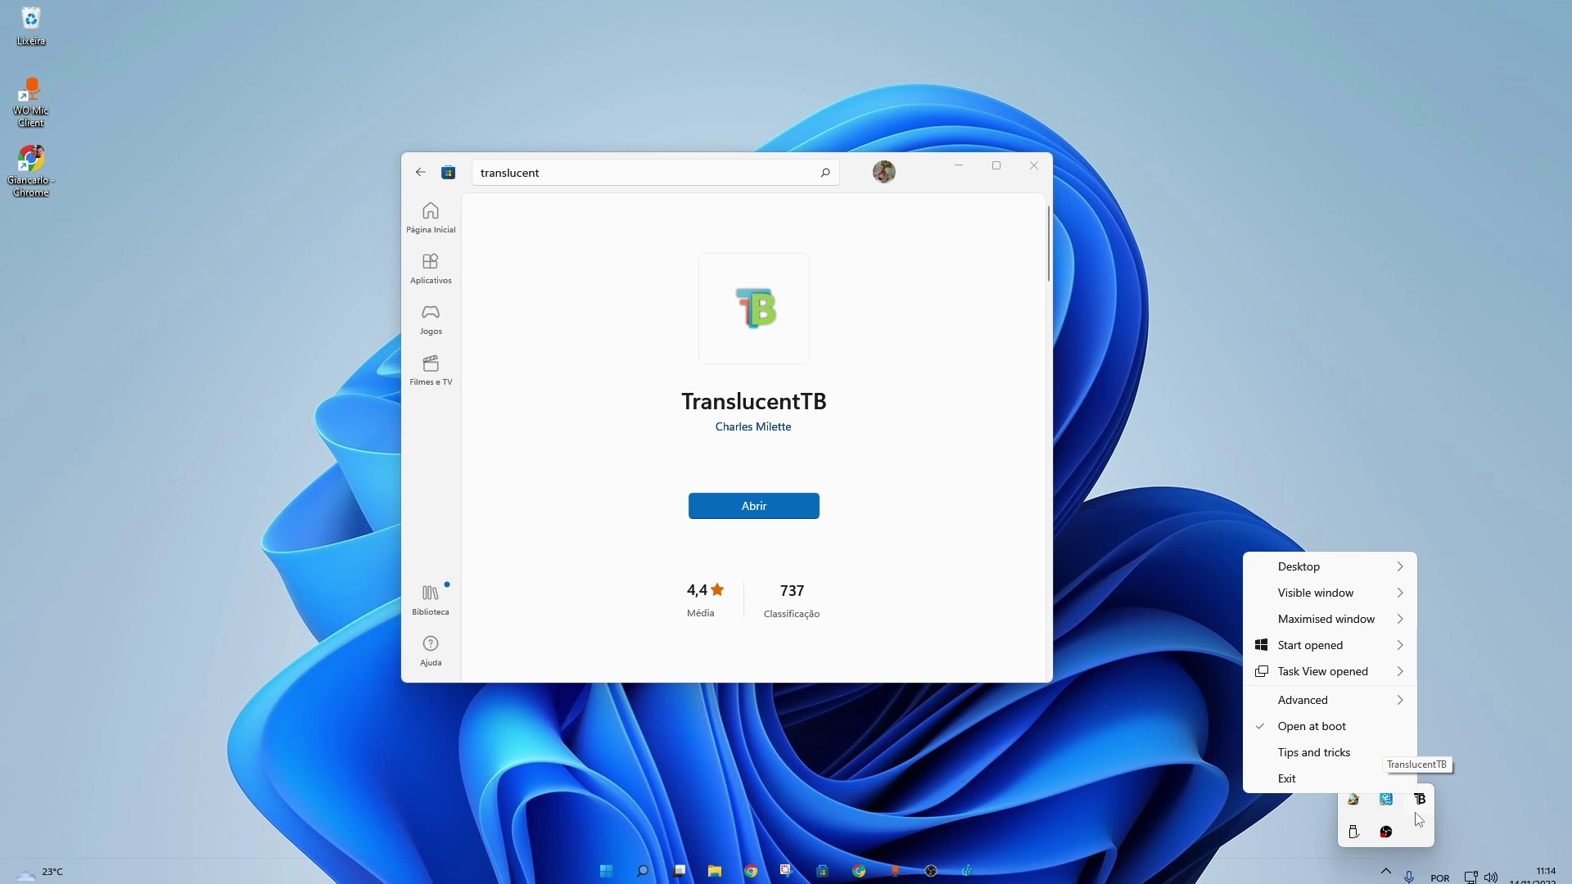
mouse_move(1365, 653)
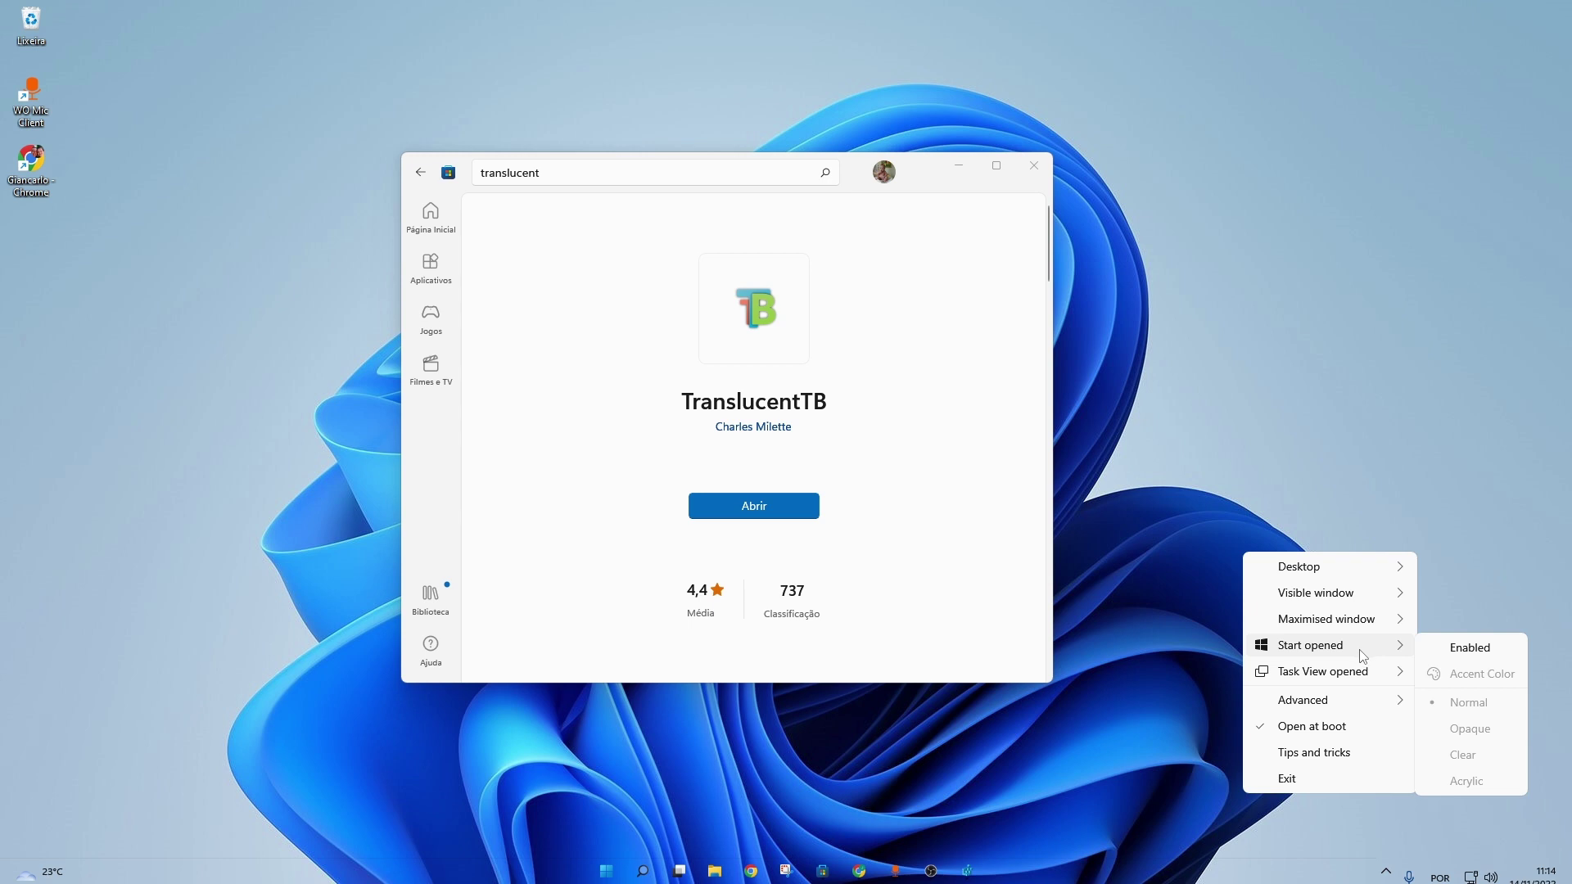
click(1233, 450)
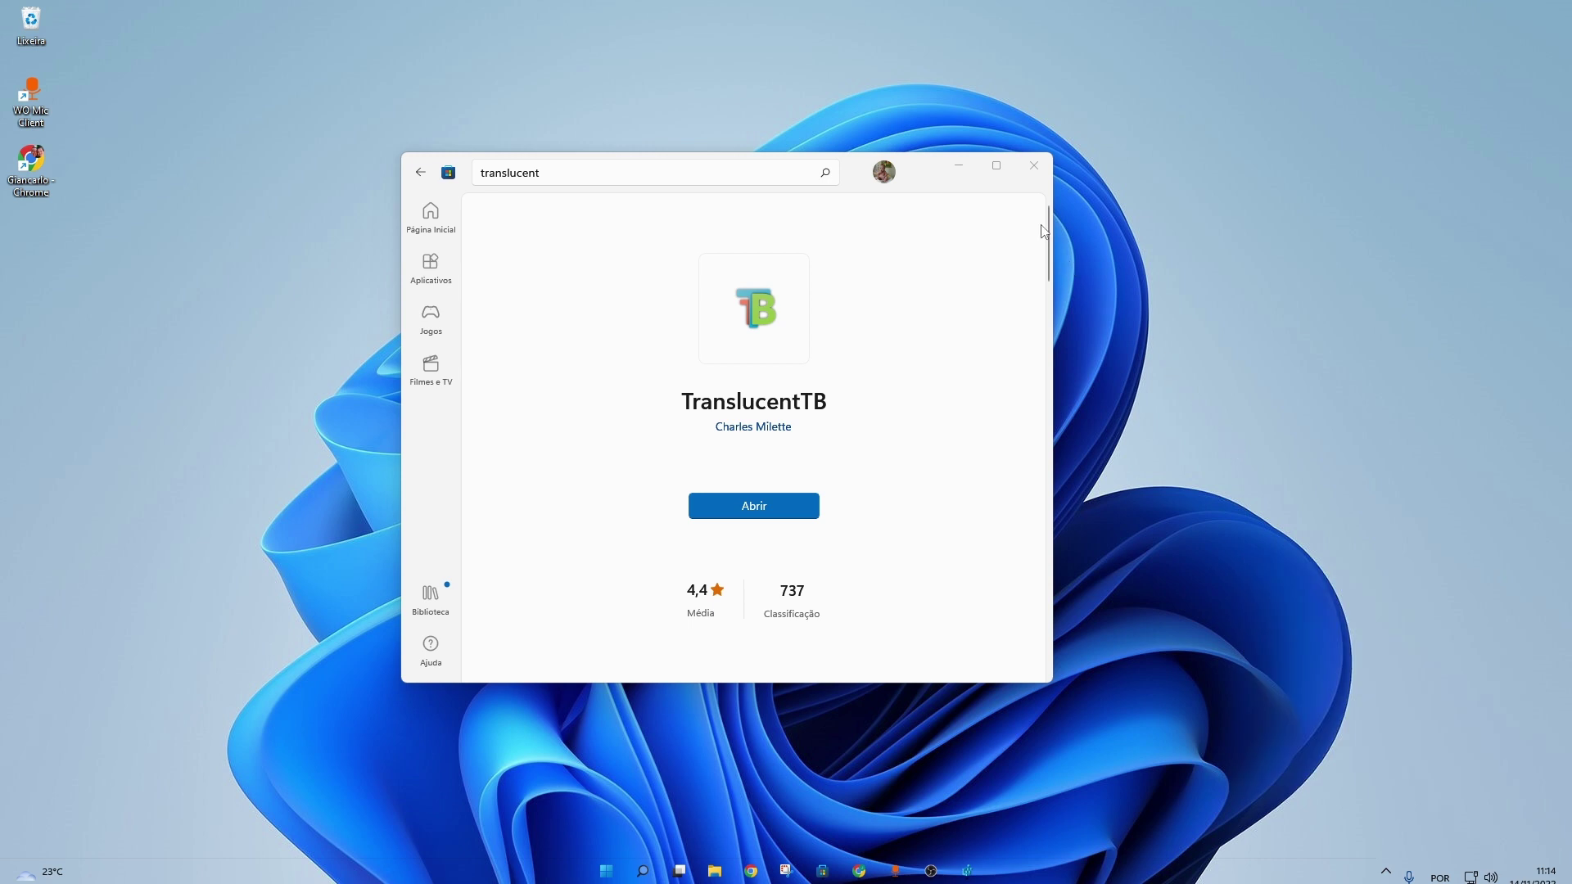